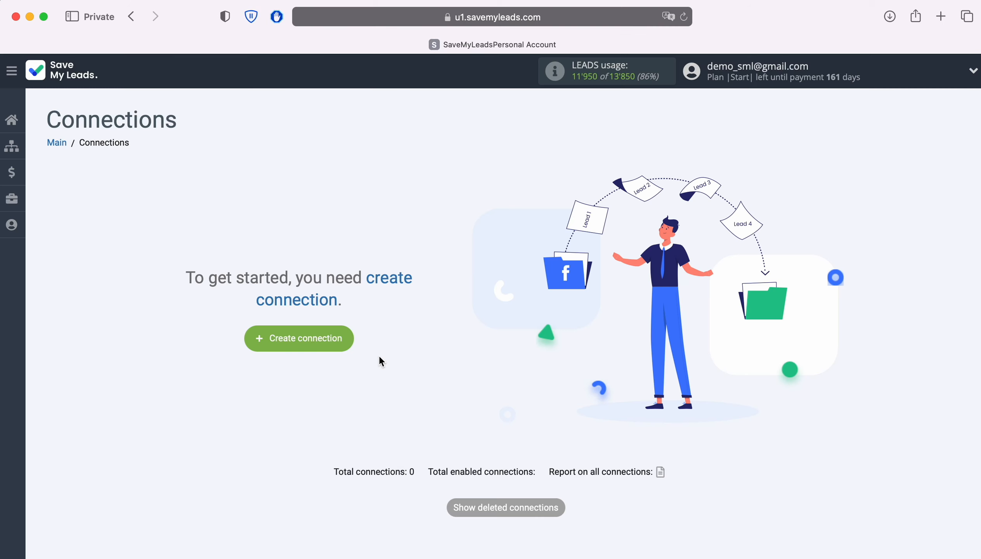
Create a connection that takes leads from Google Lead Form and uses Instantly's "Add lead to campaign" as the receiving service
click(346, 342)
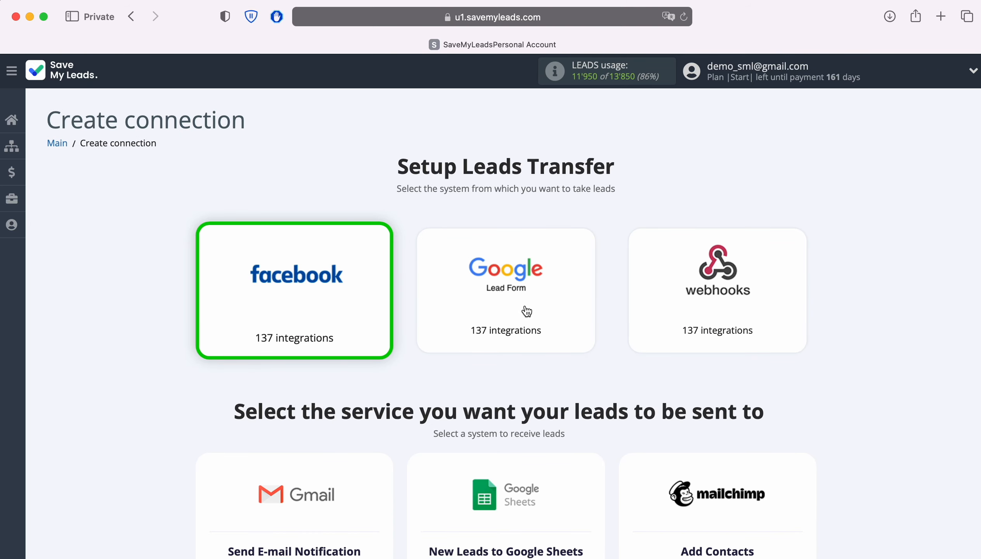
click(539, 309)
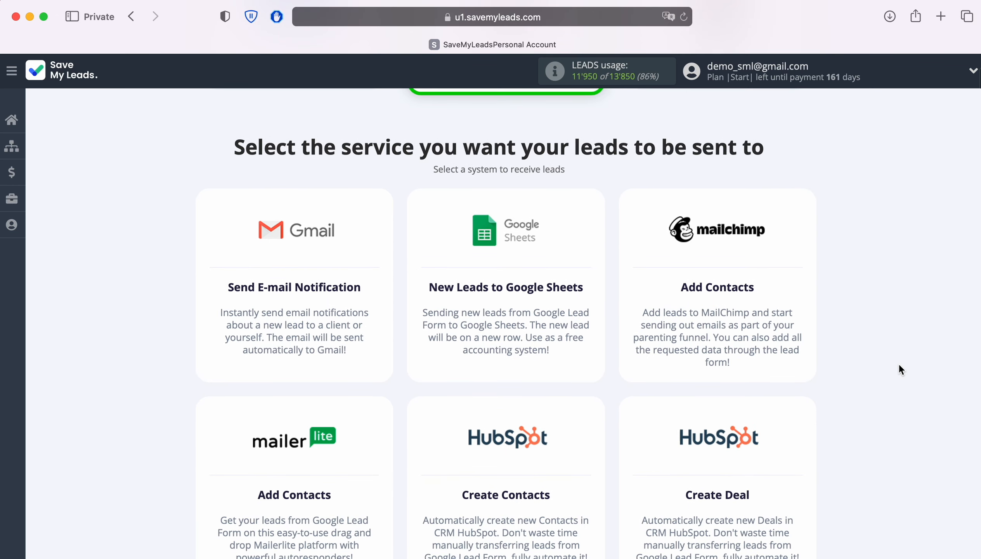
scroll(898, 366, down, 9)
scroll(898, 369, down, 10)
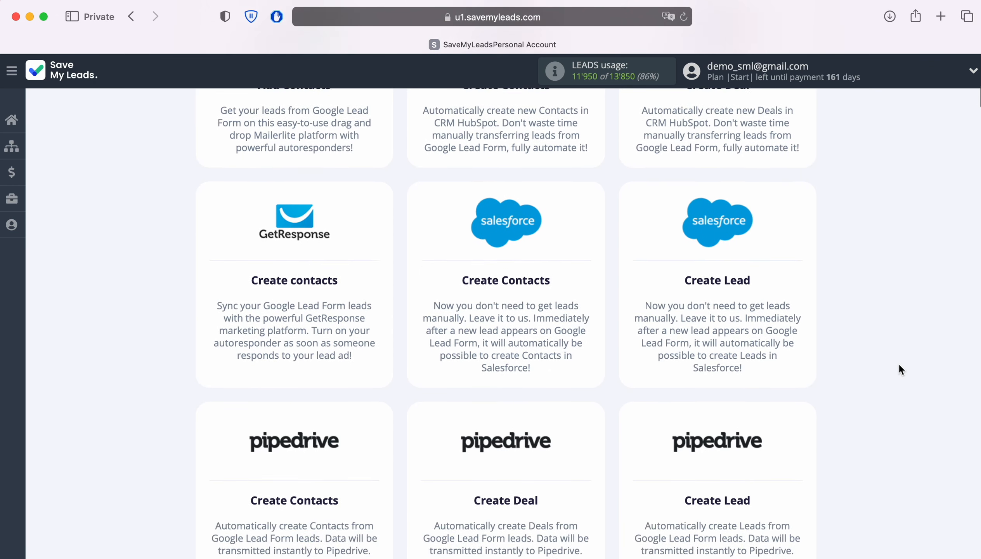
scroll(898, 366, down, 20)
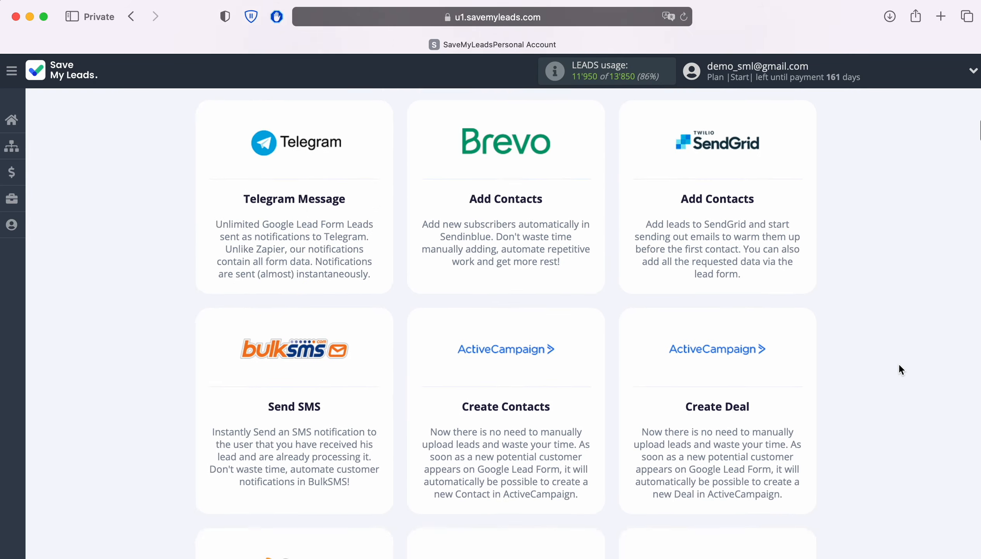
scroll(899, 365, down, 20)
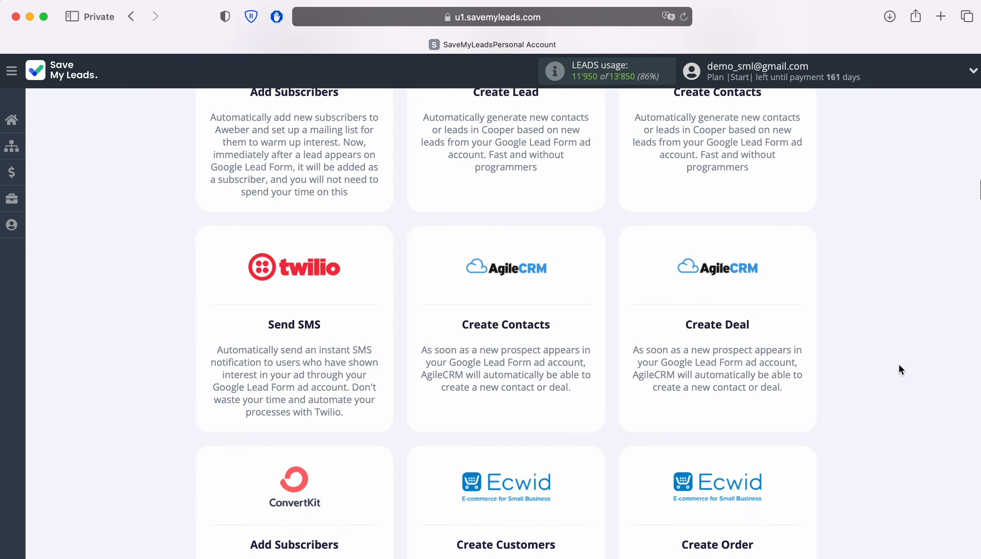
scroll(898, 369, down, 20)
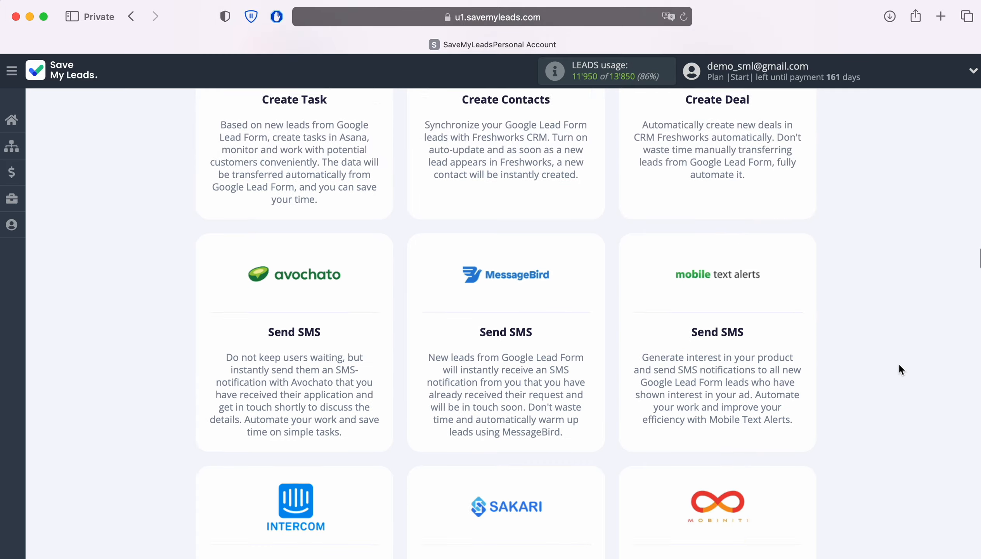
scroll(897, 369, down, 20)
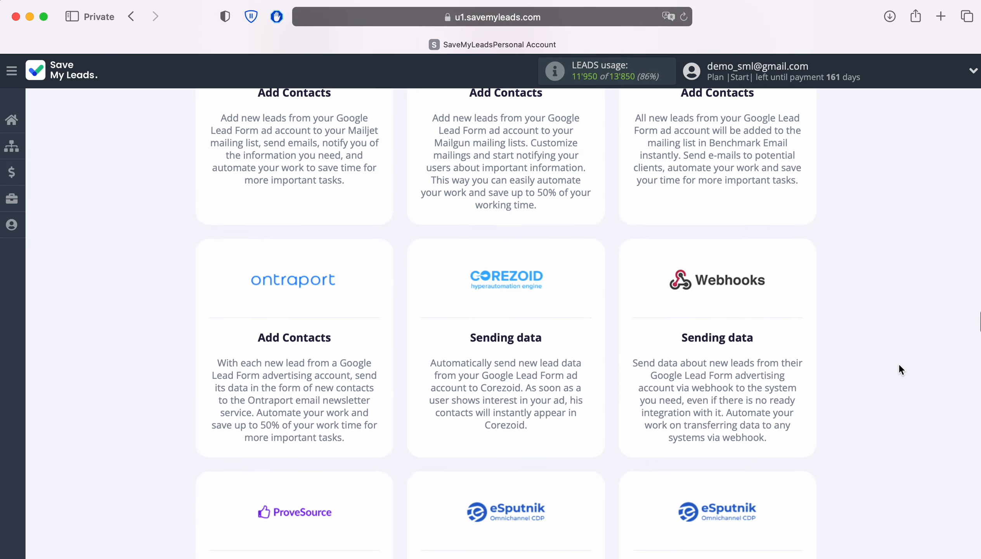
scroll(901, 371, down, 20)
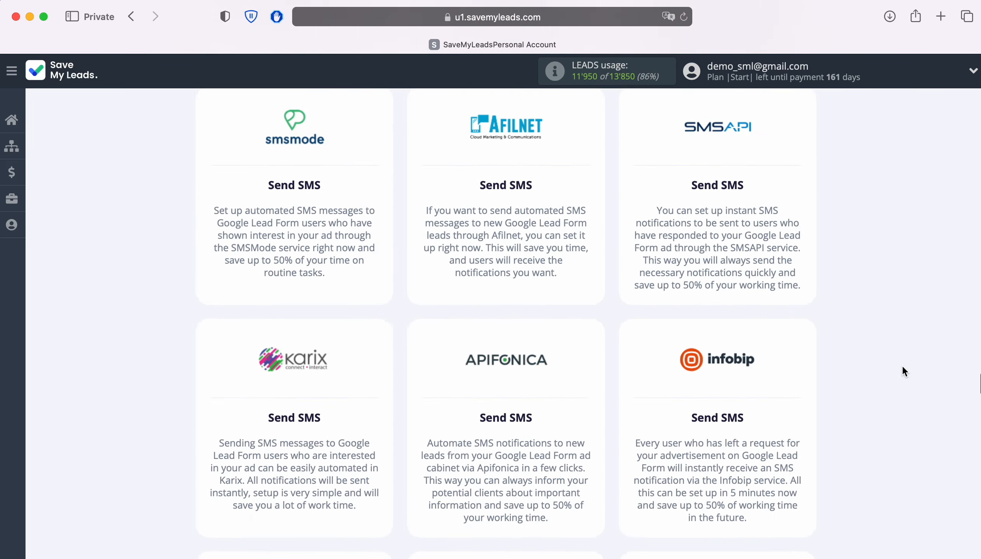
scroll(901, 370, down, 20)
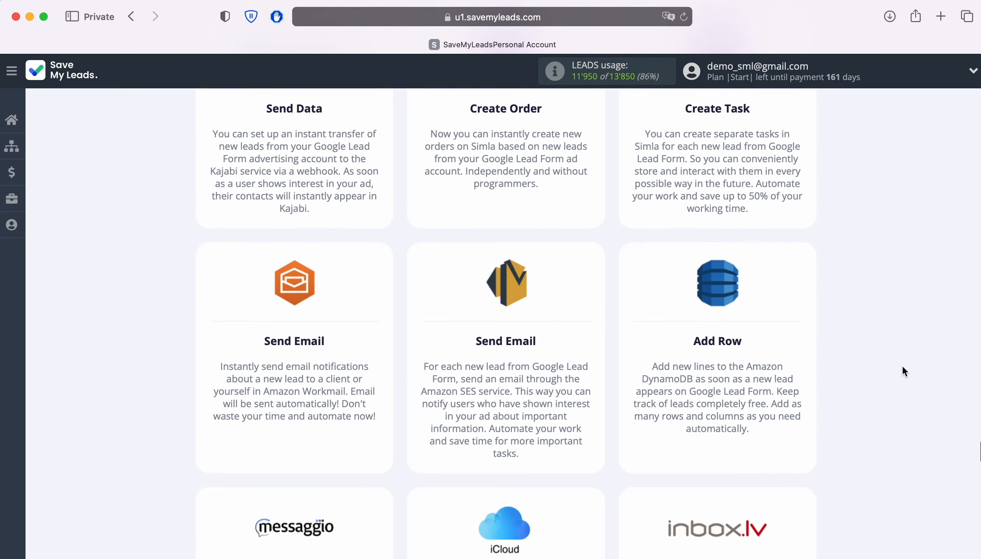
scroll(903, 370, down, 20)
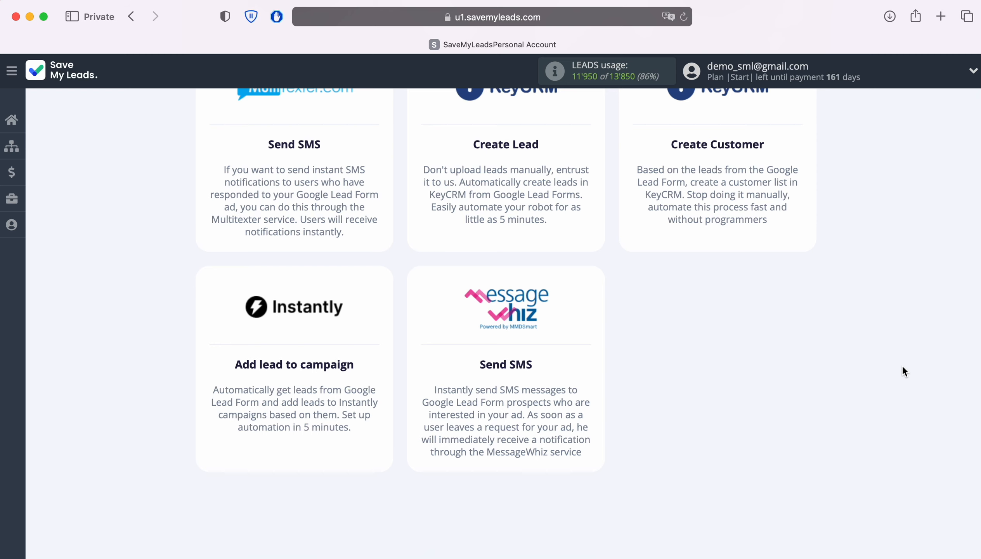
click(274, 330)
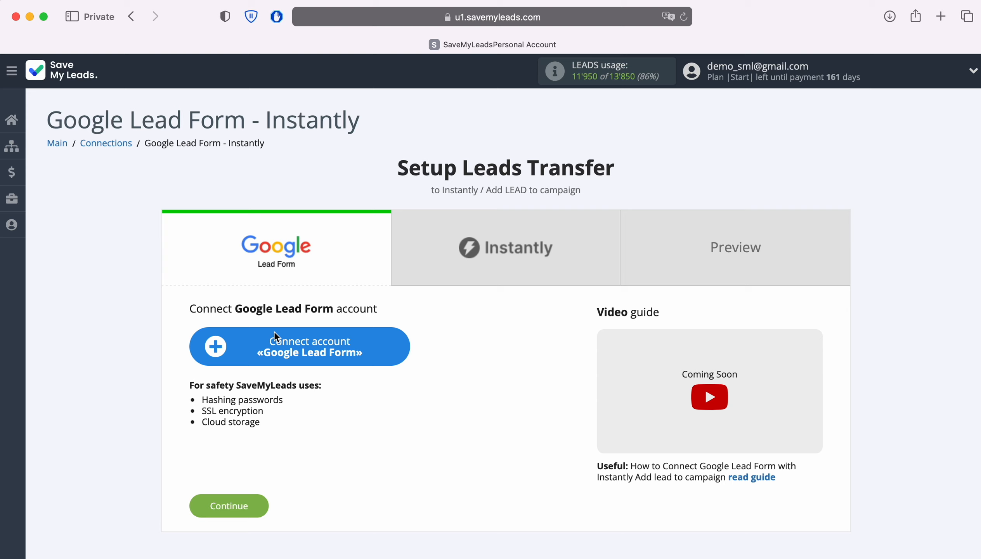
Connect a Google Lead Form account to the connection, keeping the suggested account name
click(392, 350)
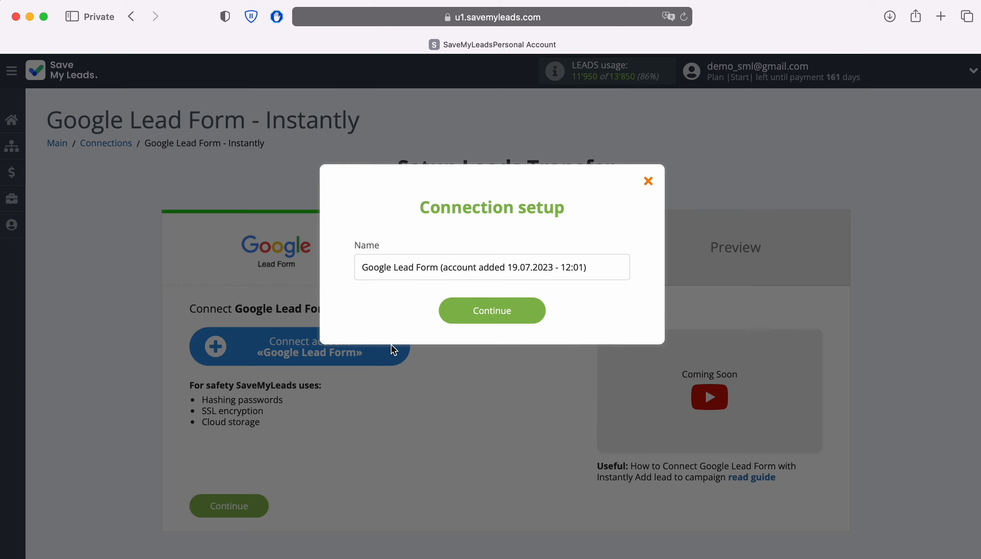
drag(589, 267, 344, 267)
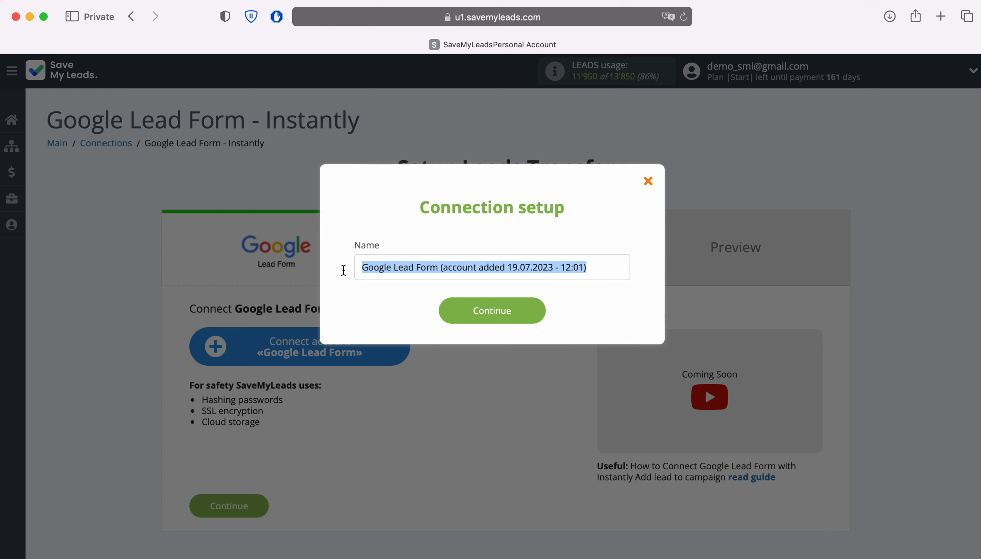
click(356, 289)
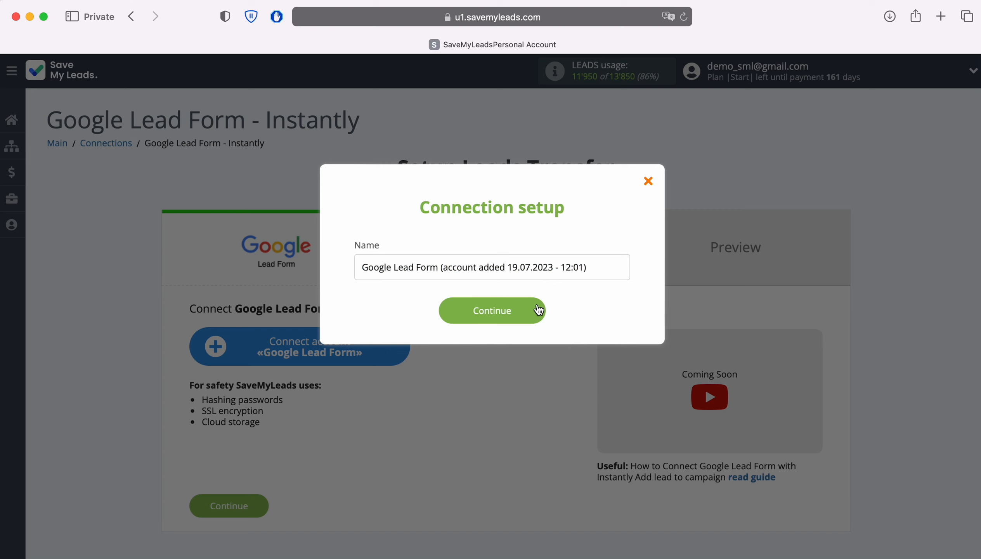
click(539, 309)
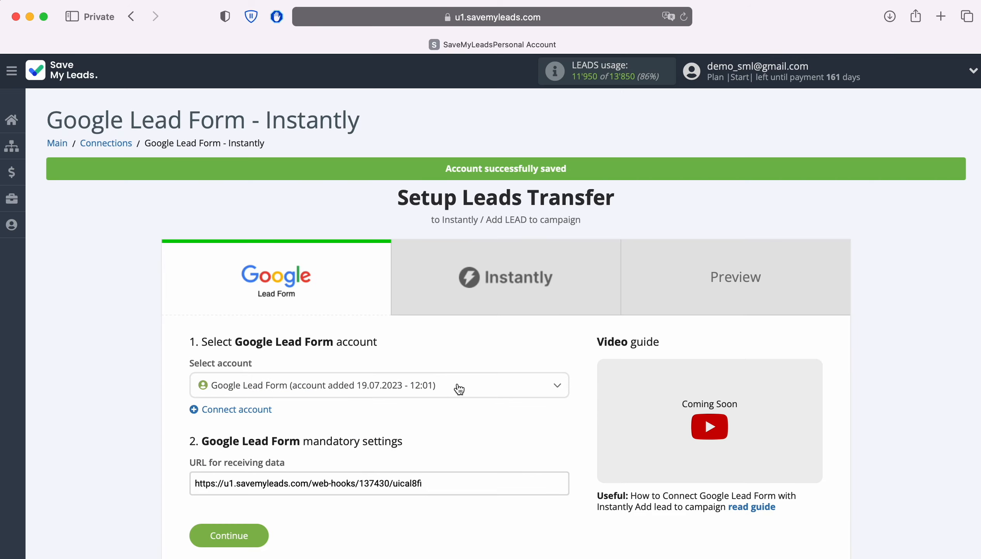
Select the newly added Google Lead Form account and copy its URL for receiving data
click(459, 389)
click(404, 434)
drag(428, 484, 195, 484)
right_click(197, 484)
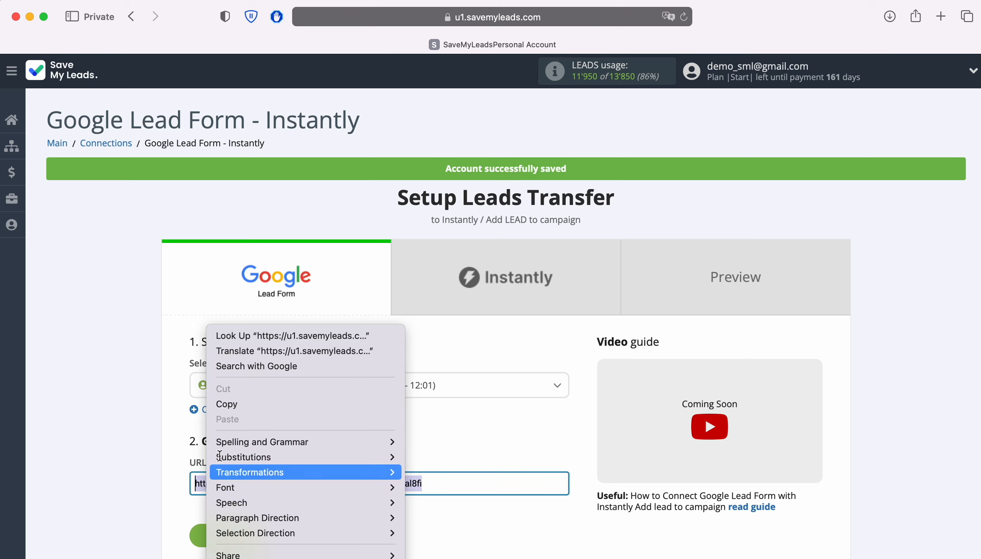
click(243, 401)
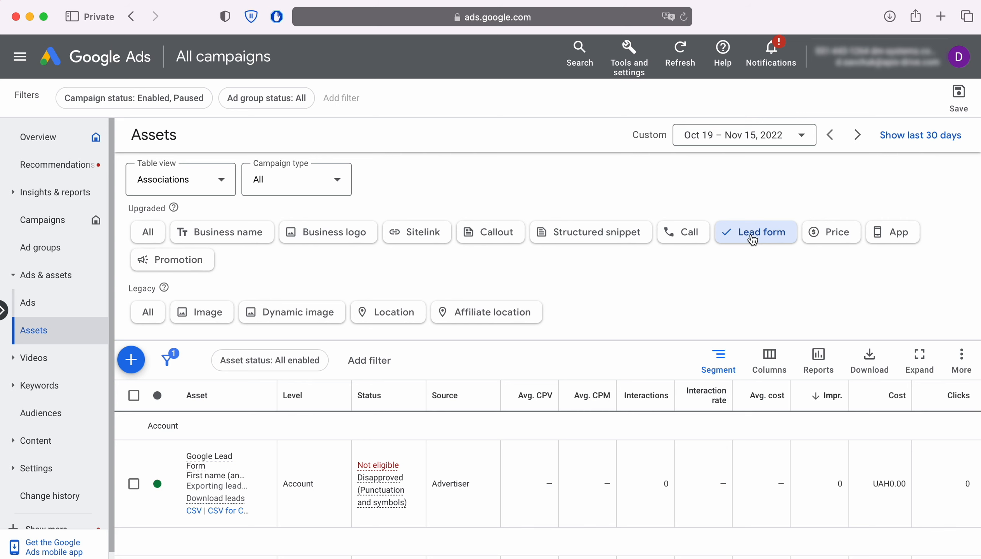
Switch to Google Ads and open the campaign-level asset "Lead Form John" from the lead form assets for editing
scroll(605, 290, down, 5)
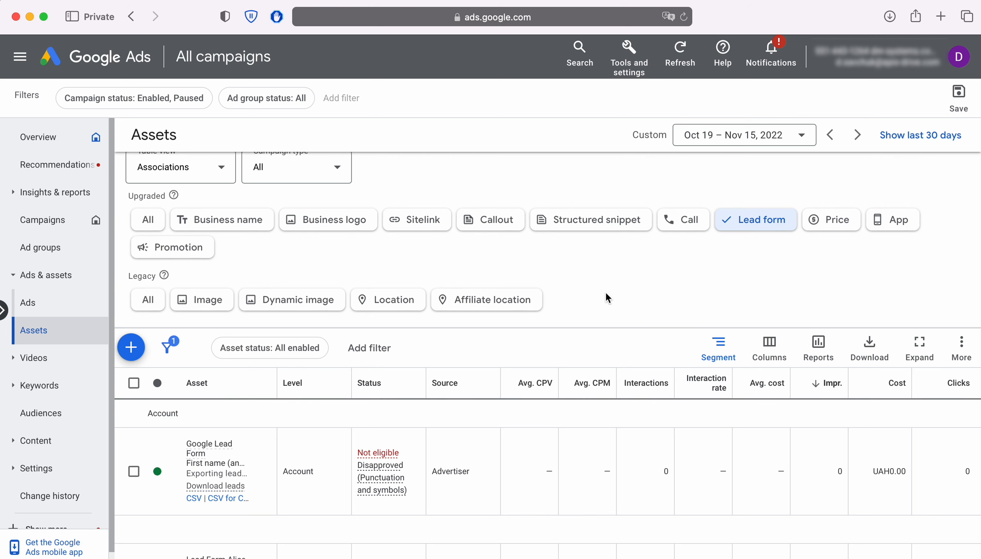
scroll(605, 298, down, 5)
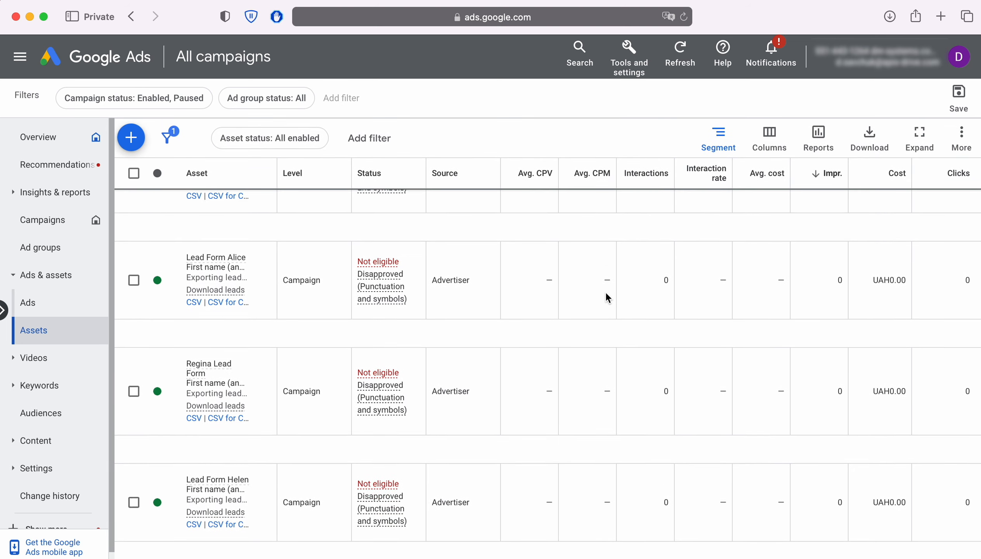
scroll(601, 293, down, 4)
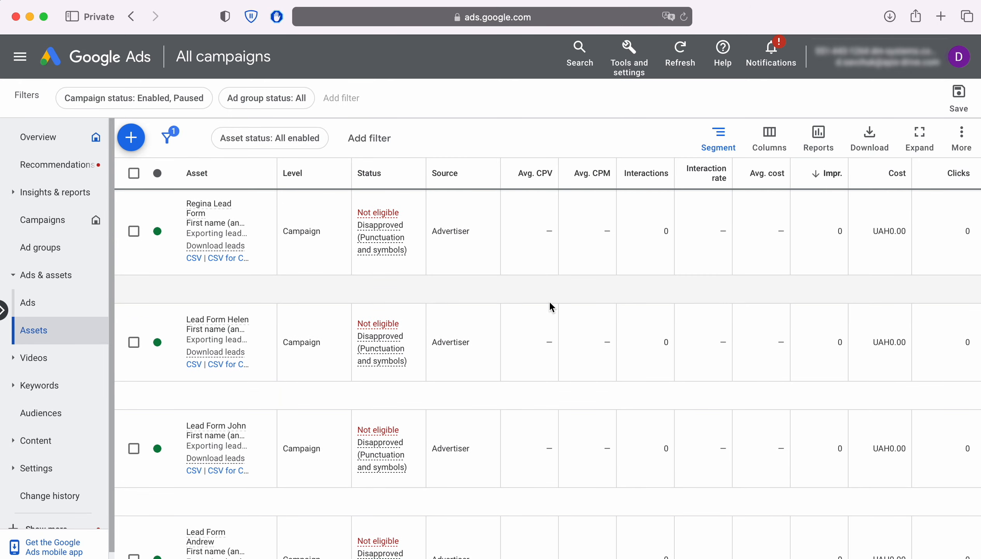
click(261, 453)
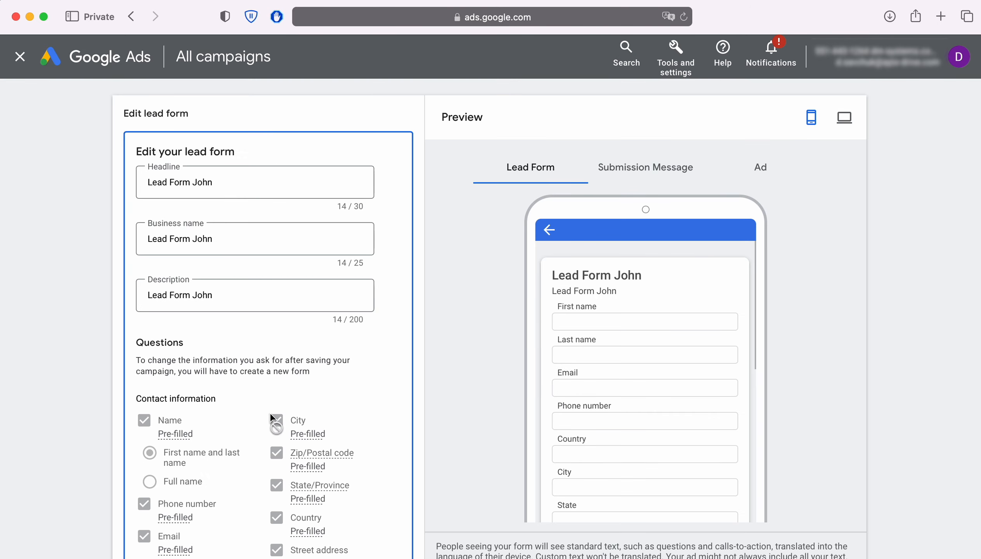
Expand the lead form's other data integration options under lead export and paste the copied URL as the webhook URL
scroll(270, 412, down, 12)
scroll(282, 411, down, 15)
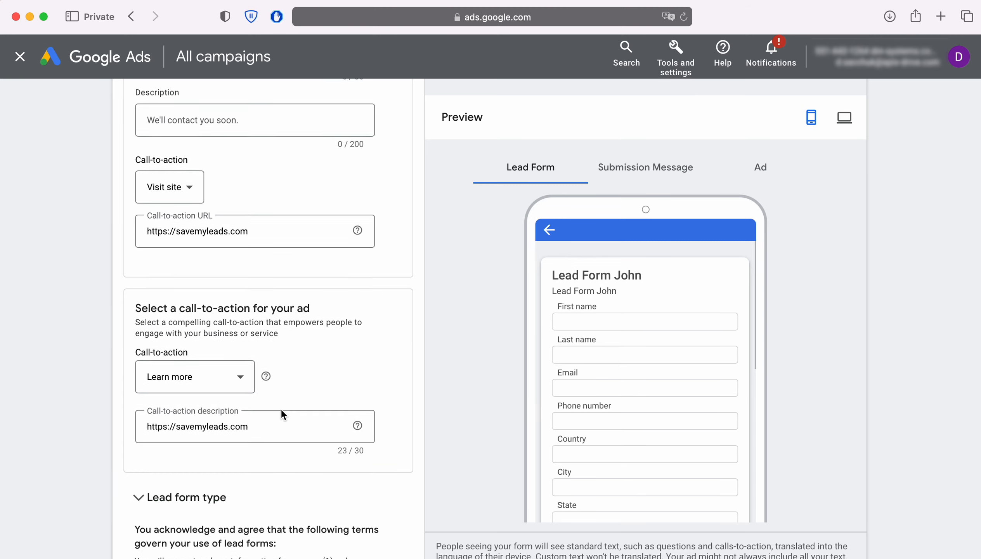
scroll(282, 408, down, 12)
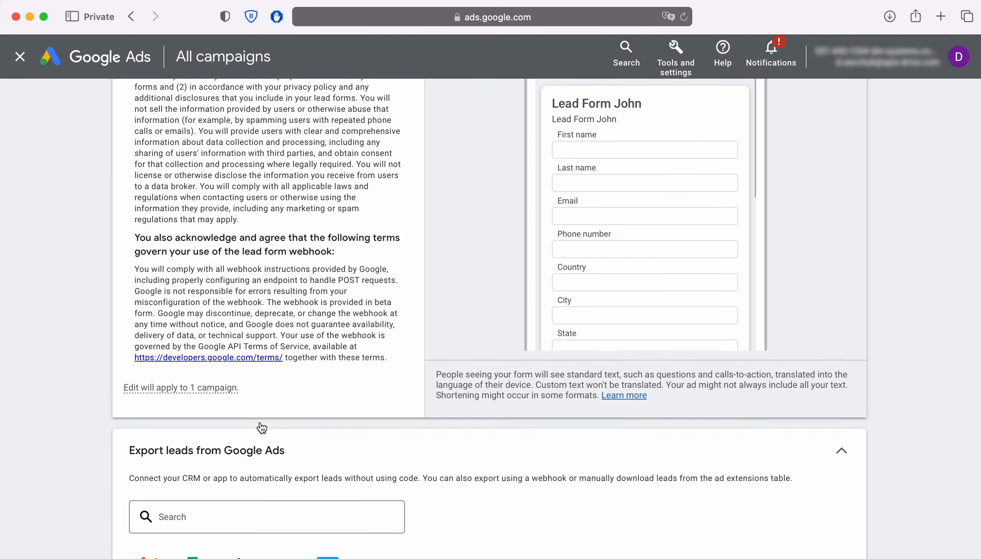
click(261, 427)
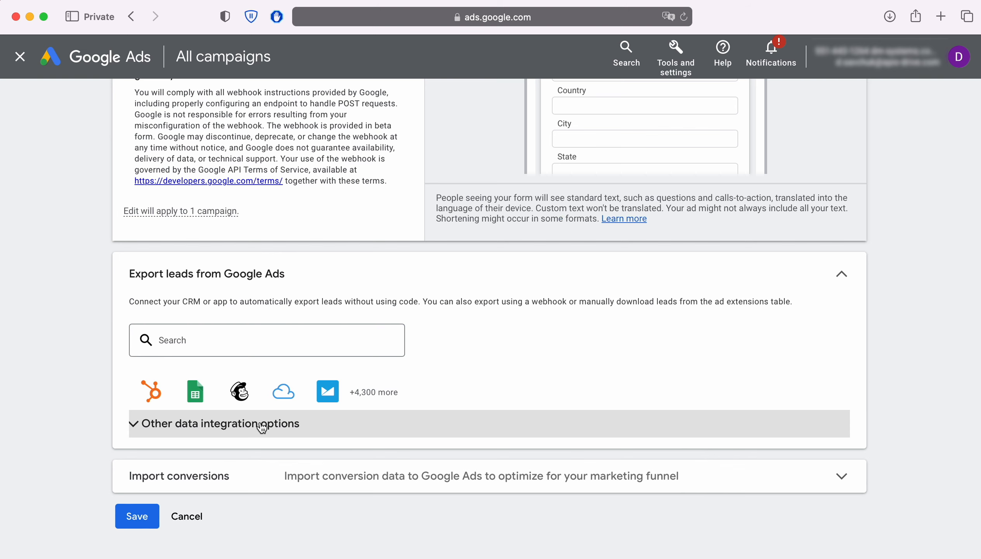
click(262, 424)
scroll(261, 427, down, 6)
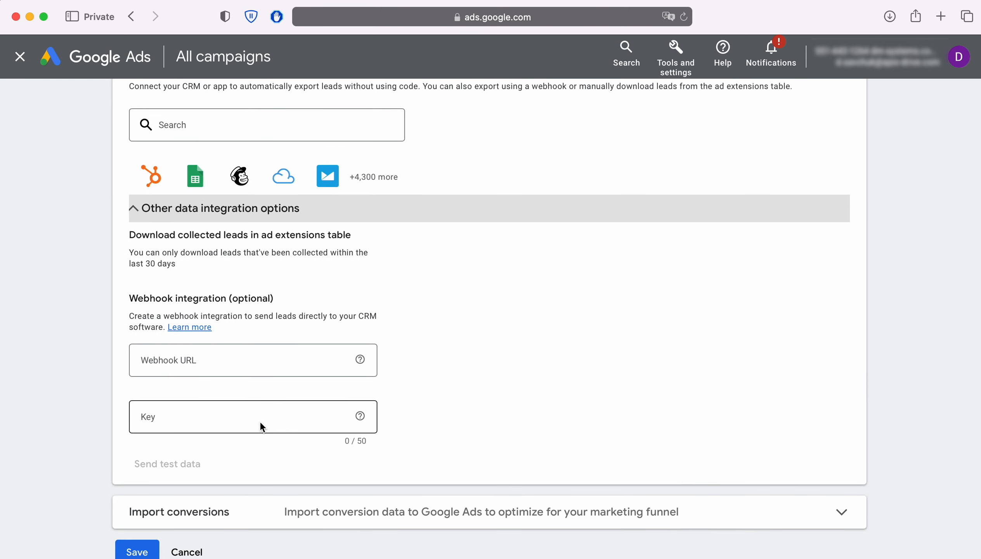
click(178, 359)
right_click(178, 359)
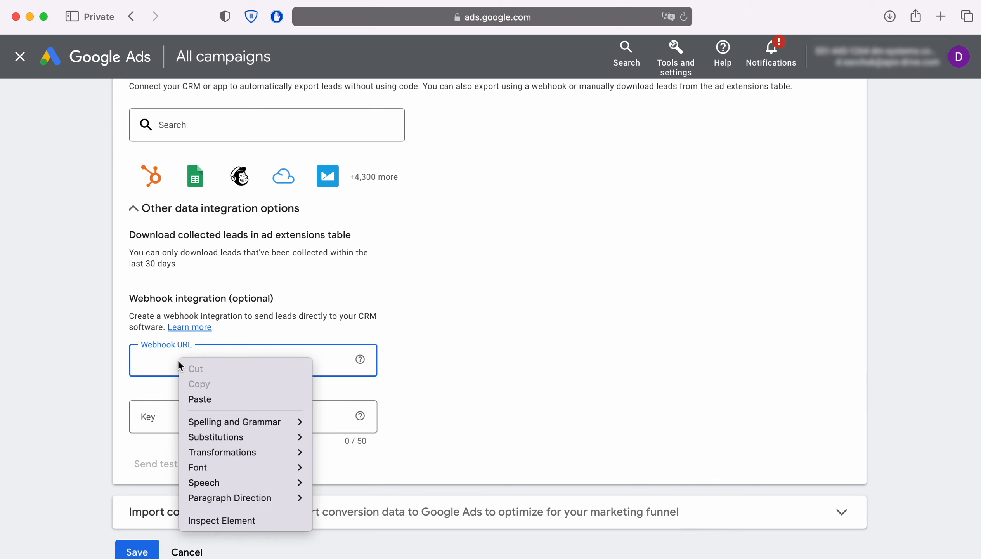
click(197, 399)
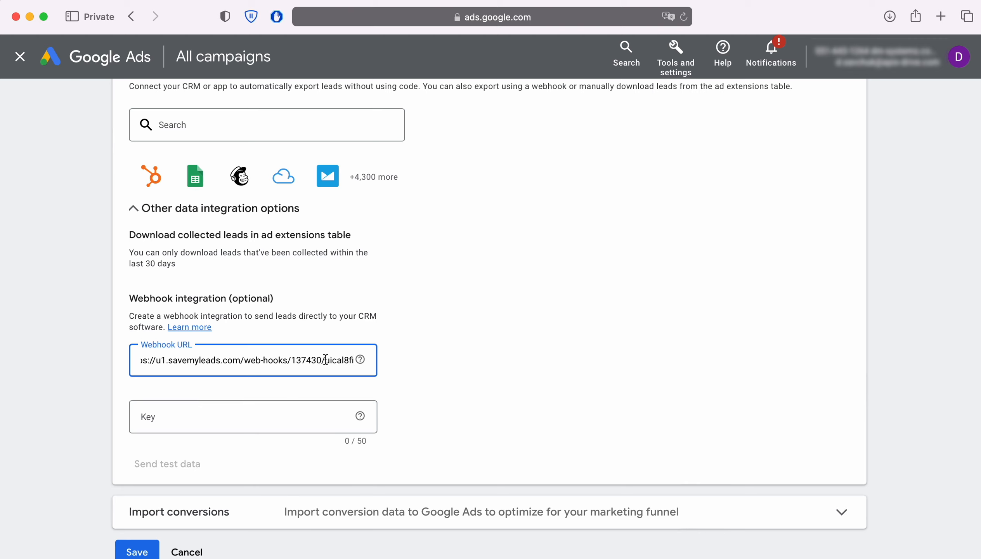
Copy the final segment of the webhook URL, after the last slash, and paste it as the webhook key
drag(325, 360, 352, 360)
right_click(343, 360)
click(356, 400)
click(195, 416)
right_click(183, 412)
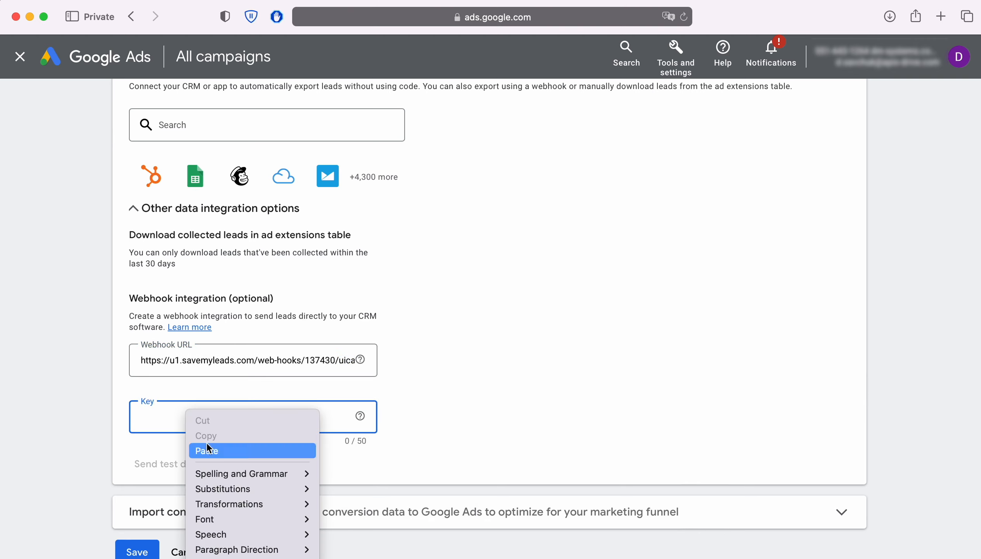
click(208, 443)
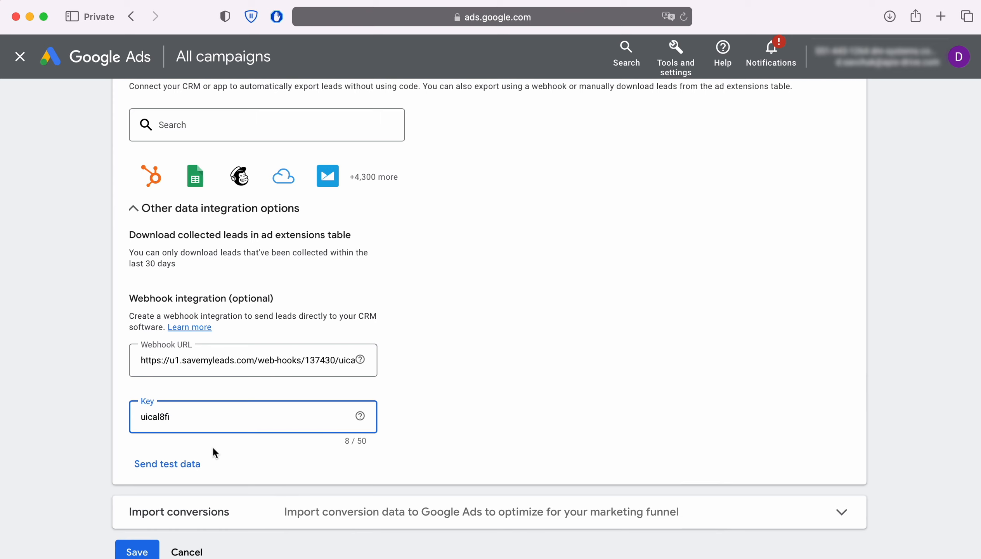
Send test data through the webhook integration and save the edited lead form
click(174, 463)
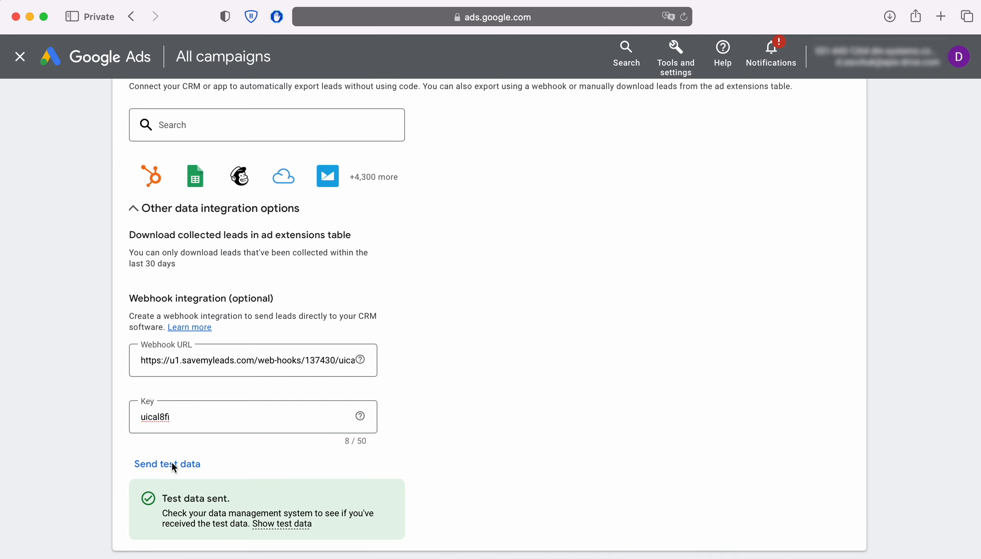
scroll(172, 464, down, 5)
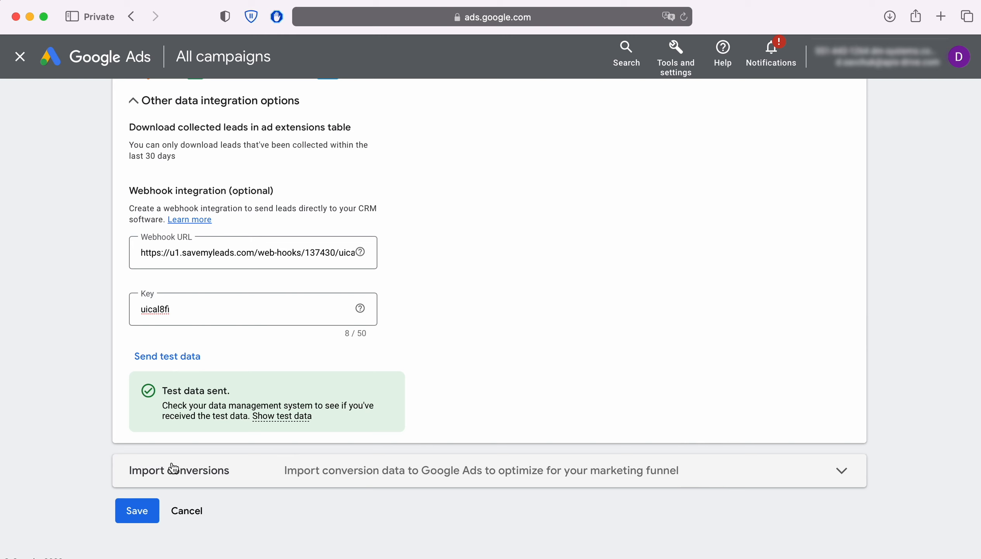
click(137, 510)
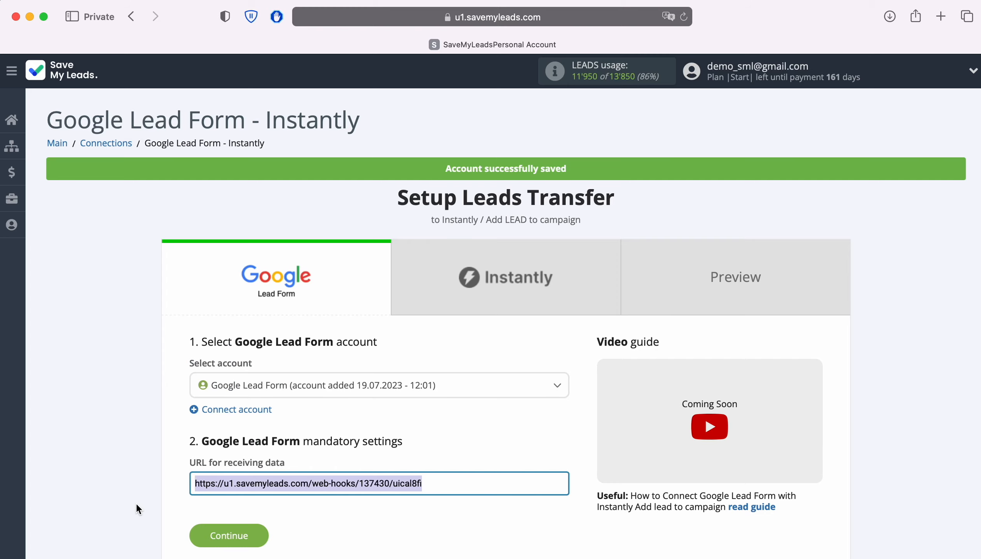
Start connecting an Instantly account, and copy the official Instantly API key from the integration settings in Instantly
click(260, 535)
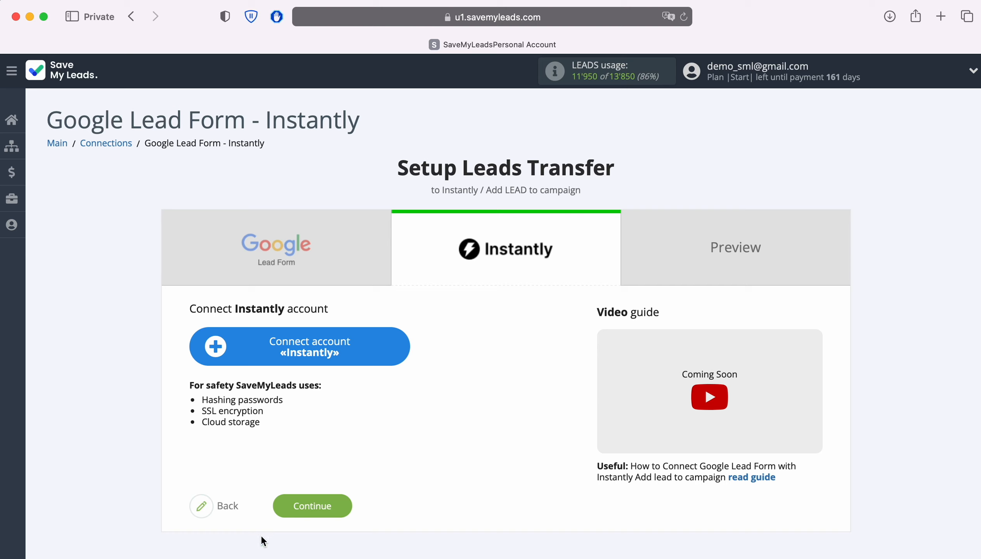
click(397, 347)
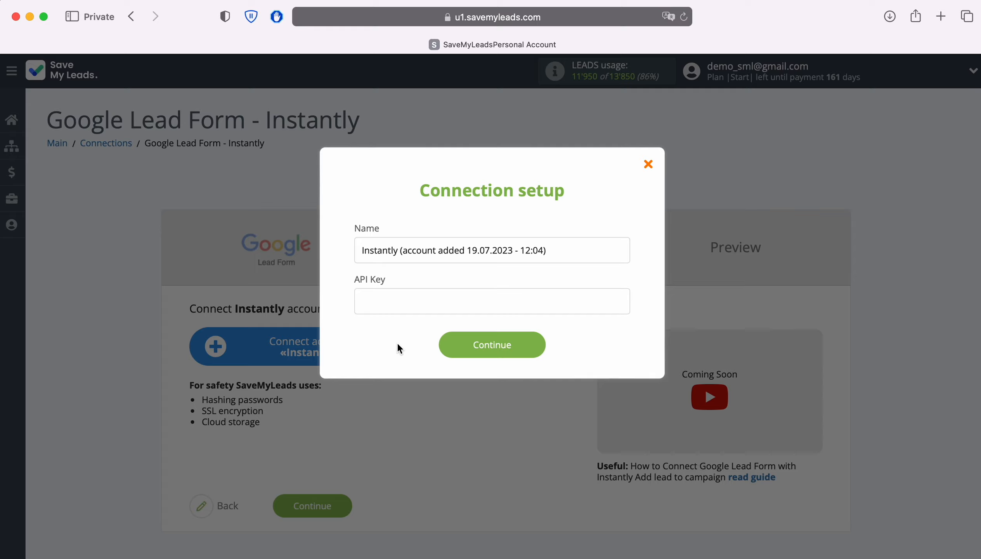
key(super+grave)
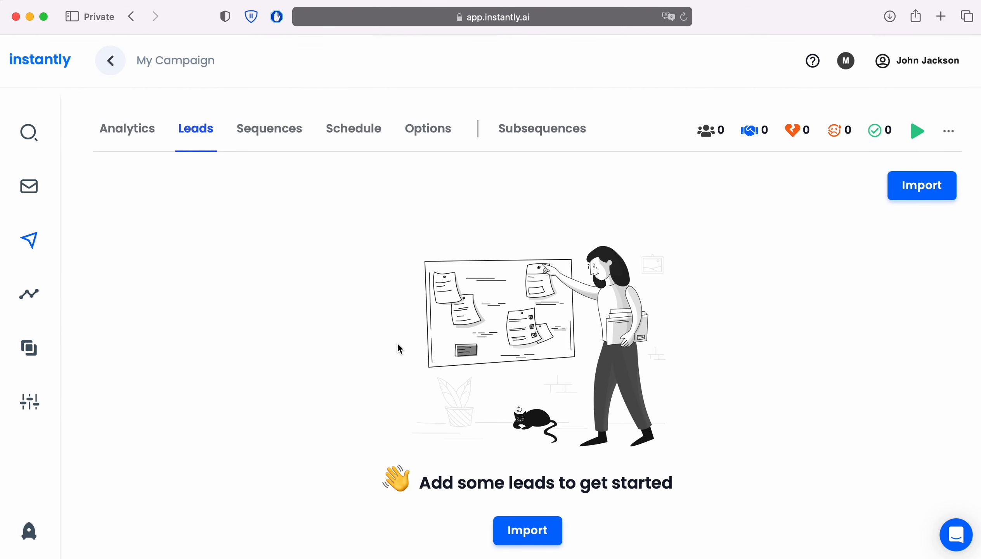
click(36, 407)
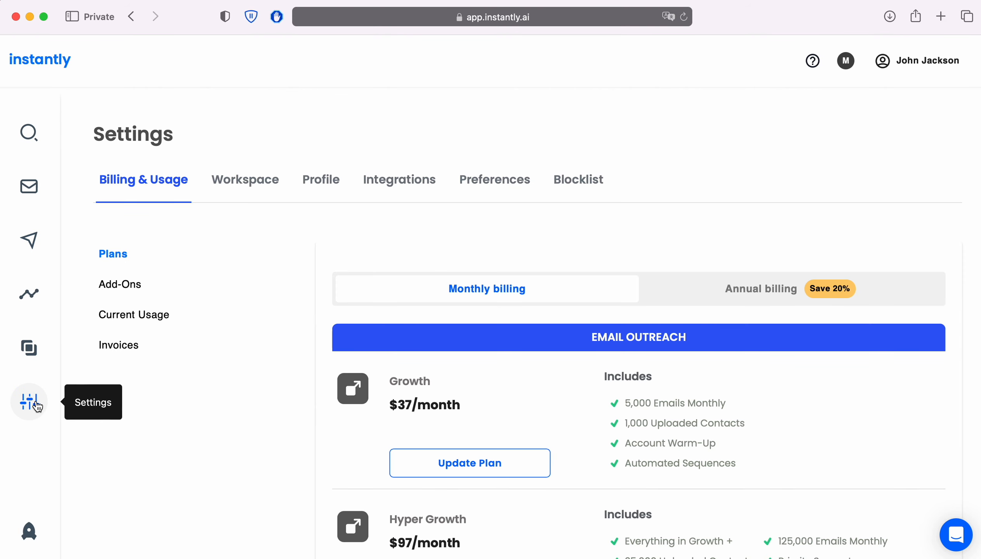
click(391, 185)
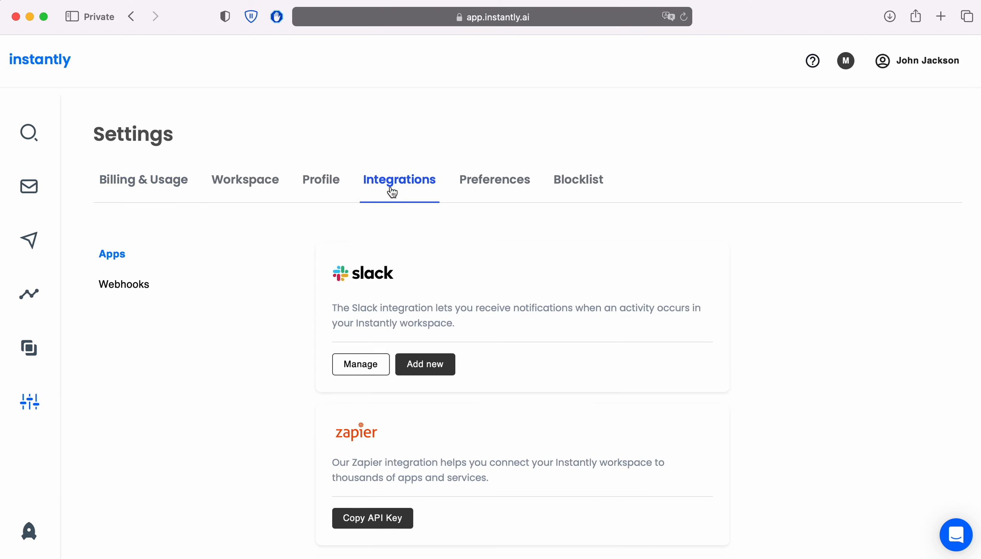
scroll(781, 369, down, 5)
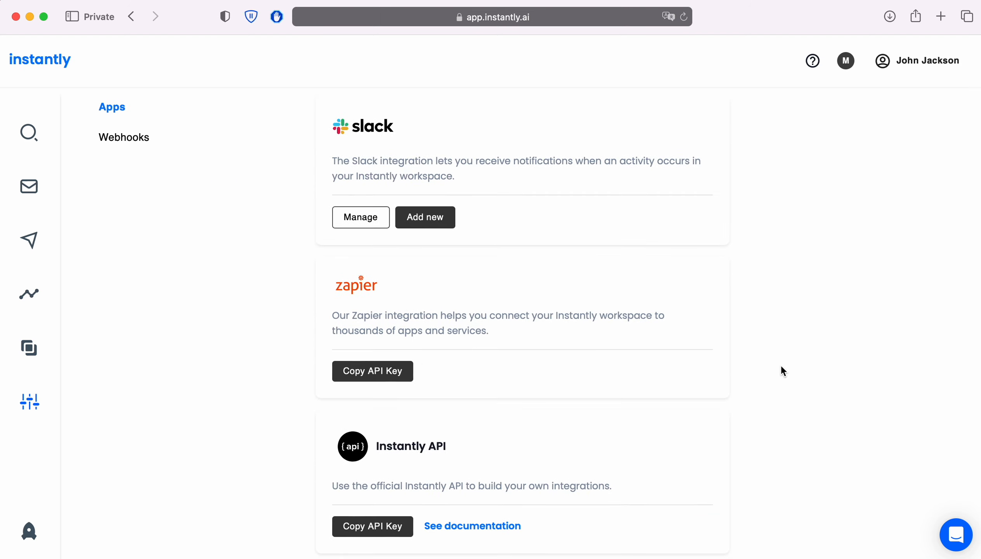
click(390, 530)
Switch back to SaveMyLeads, paste the copied API key into the Instantly connection setup and save the account
key(super+grave)
right_click(383, 306)
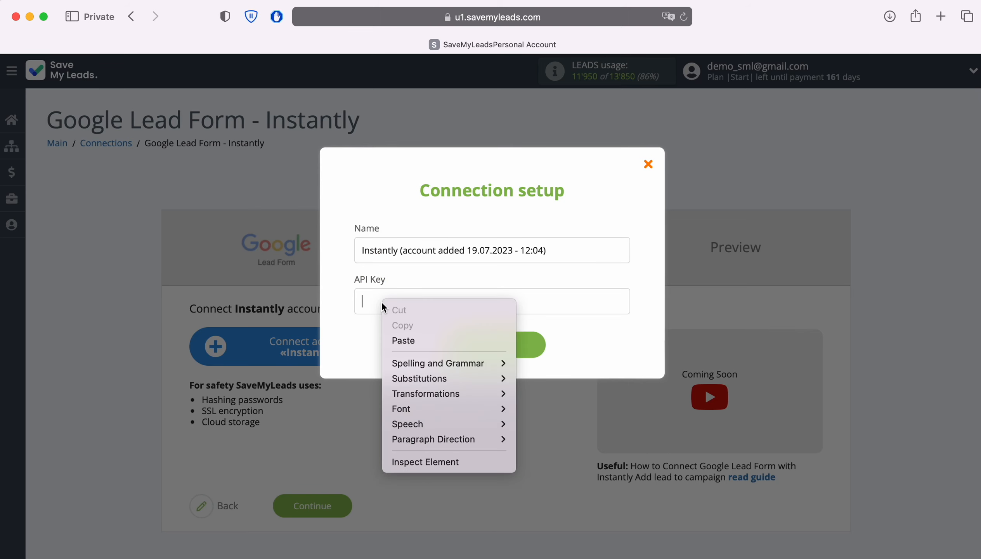
click(402, 340)
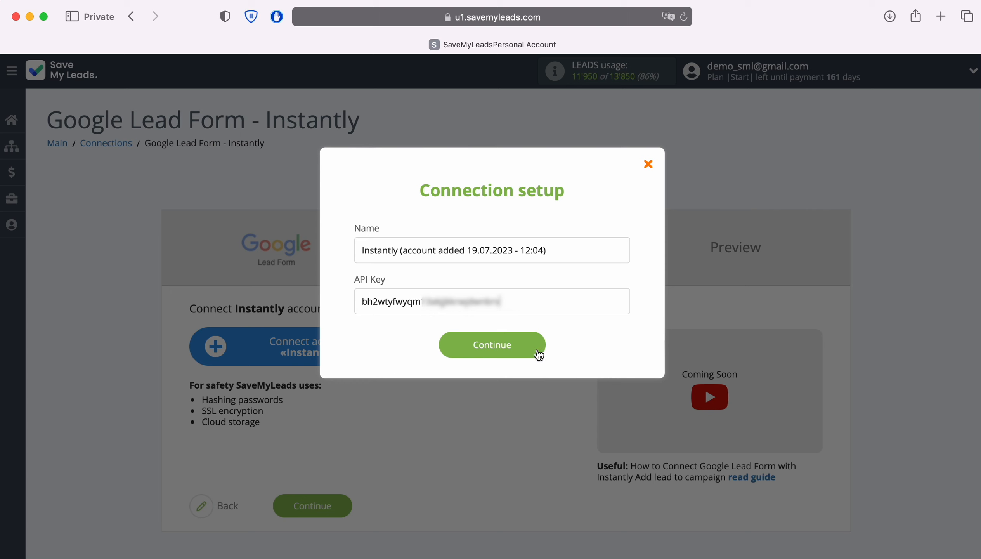
click(538, 351)
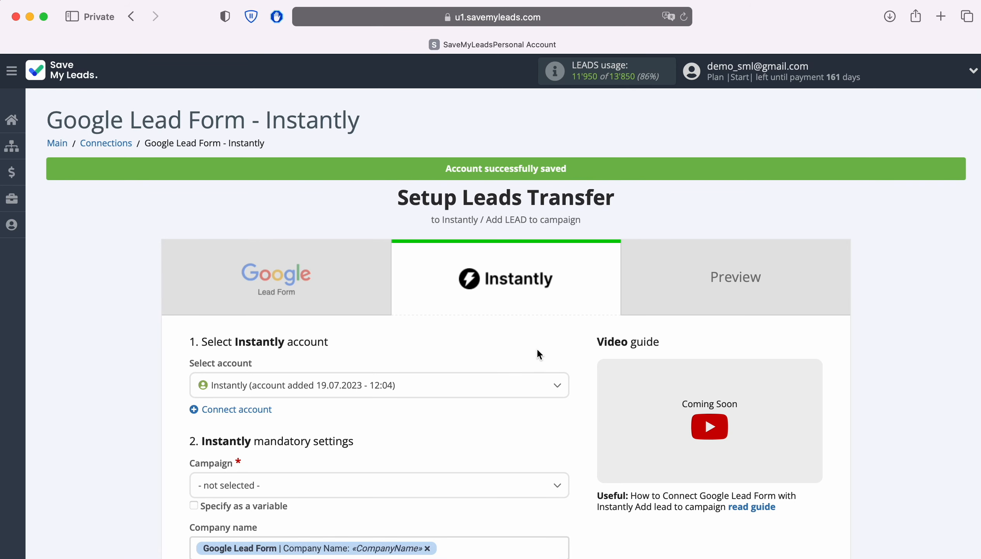
Select the newly connected Instantly account and set the campaign to My Campaign
click(416, 385)
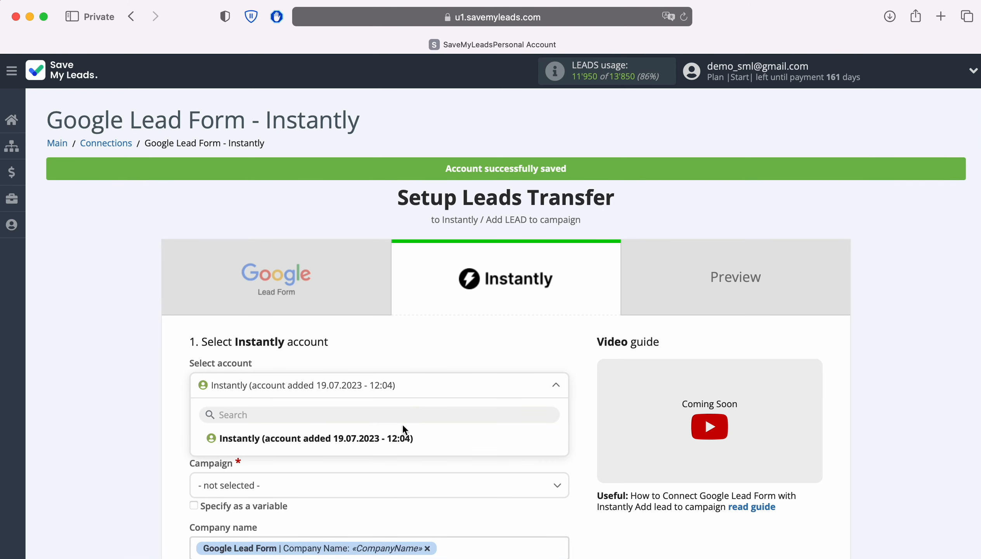
click(401, 435)
scroll(400, 439, down, 3)
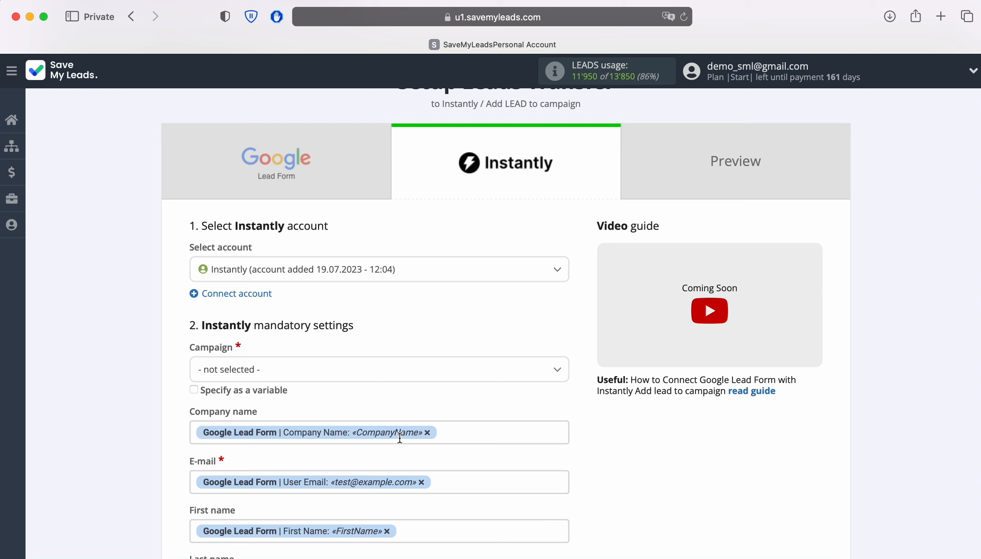
click(318, 372)
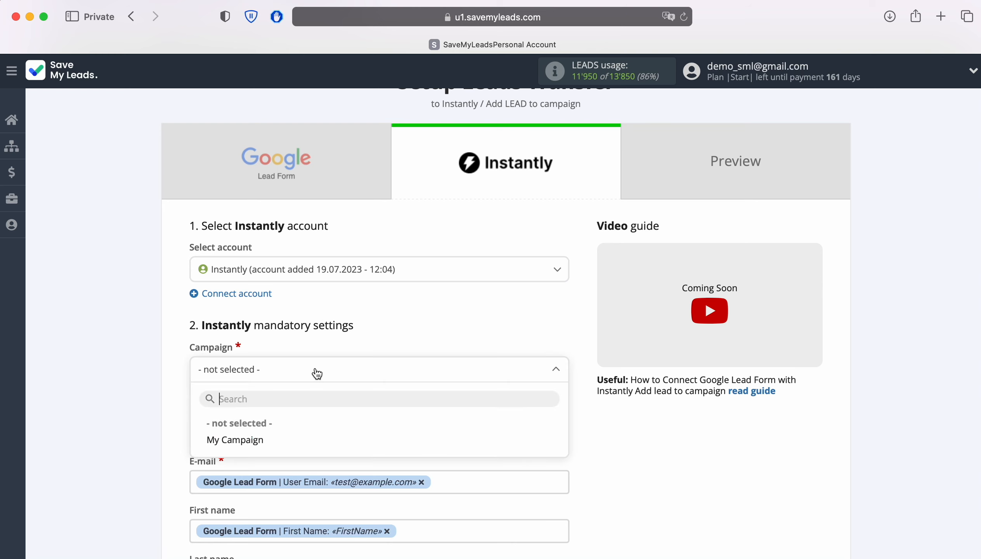
click(251, 439)
Review the Google Lead Form variables available for the e-mail, first name and last name fields
scroll(642, 427, down, 4)
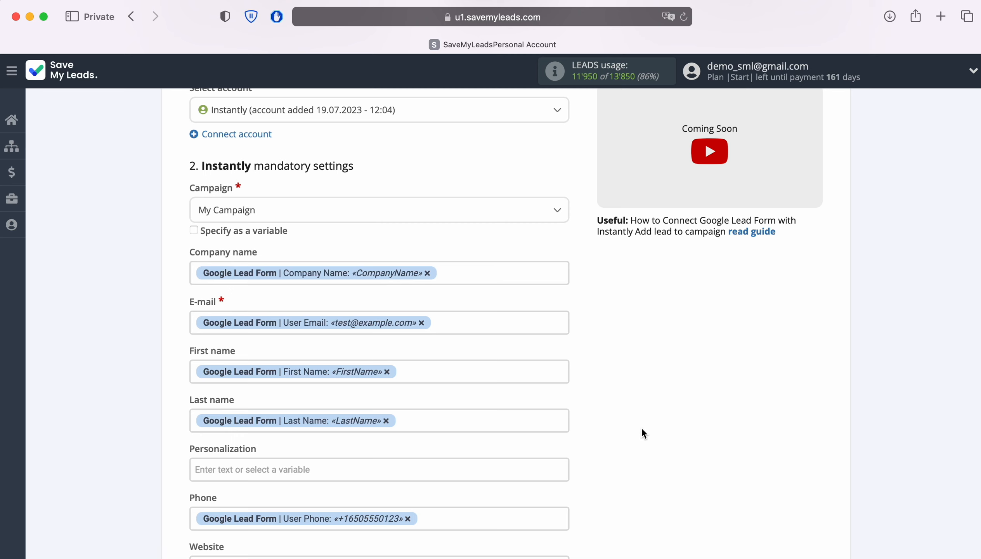
click(471, 322)
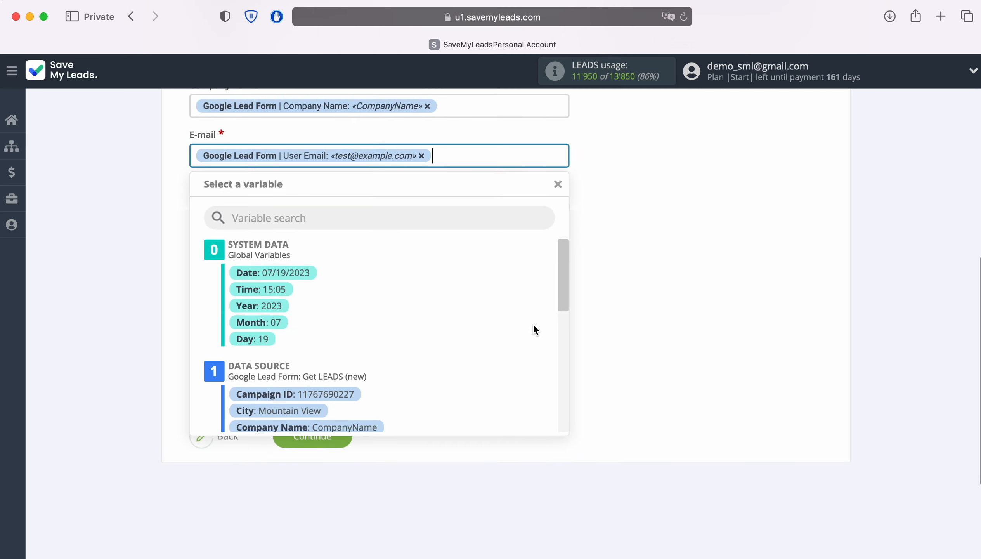
scroll(529, 325, down, 5)
scroll(529, 326, down, 6)
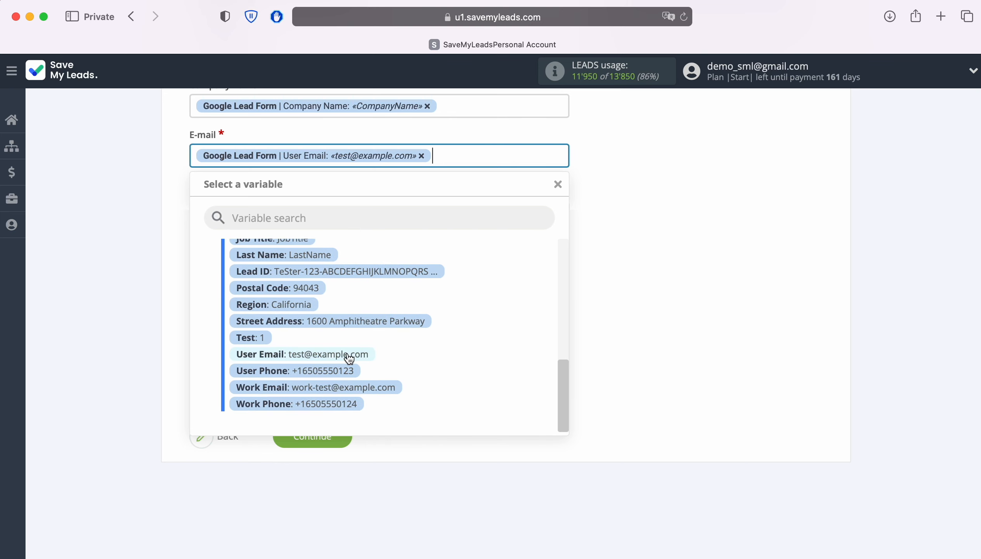
click(696, 292)
click(491, 204)
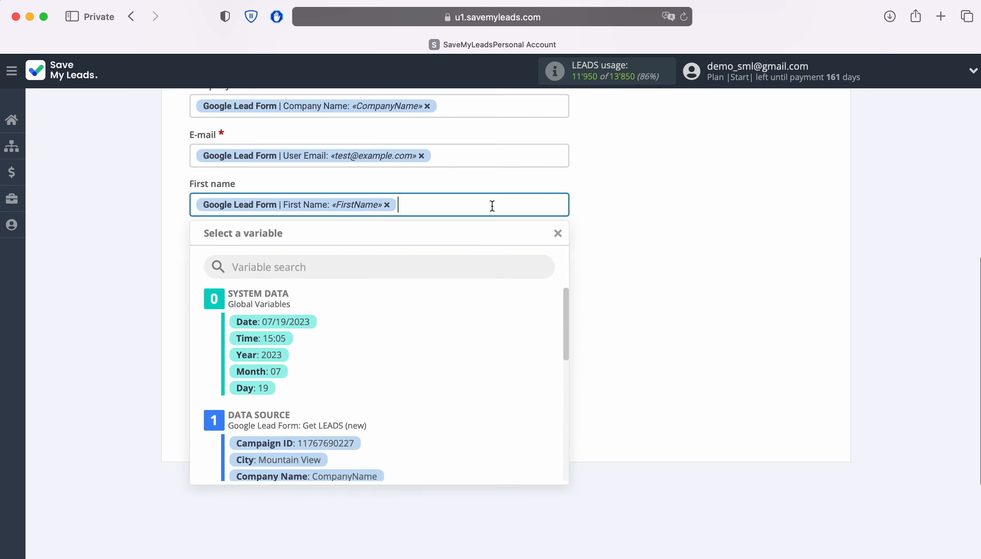
scroll(505, 360, down, 5)
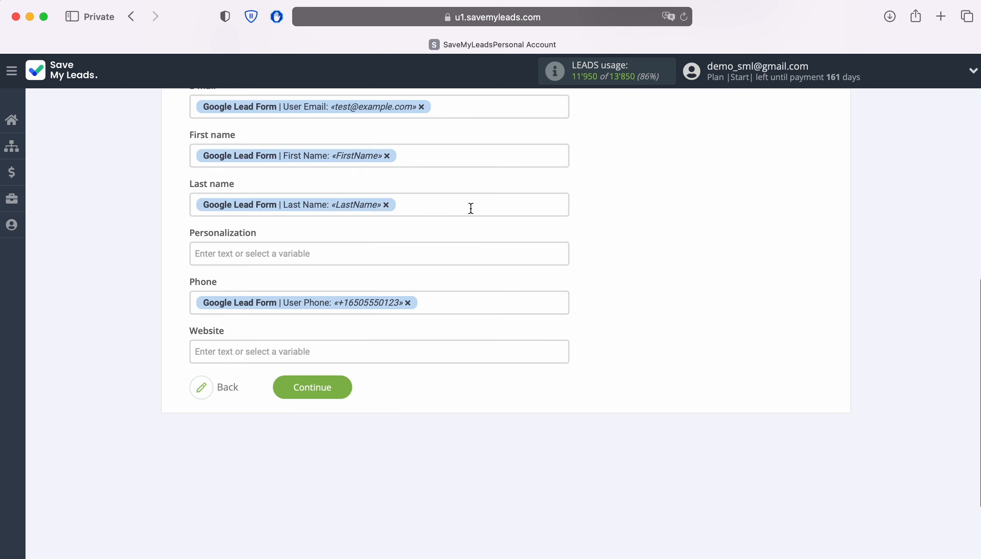
click(470, 208)
scroll(482, 349, down, 5)
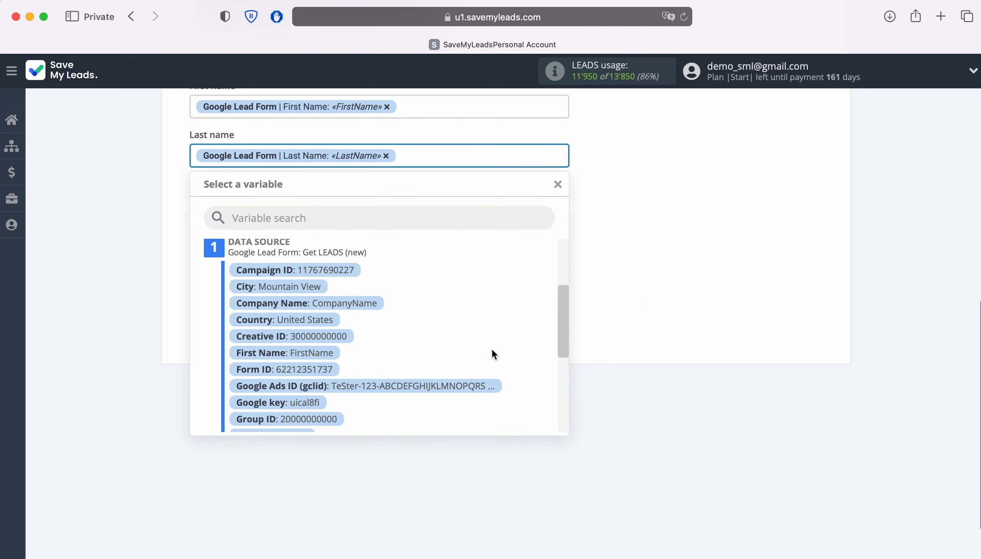
scroll(494, 347, down, 3)
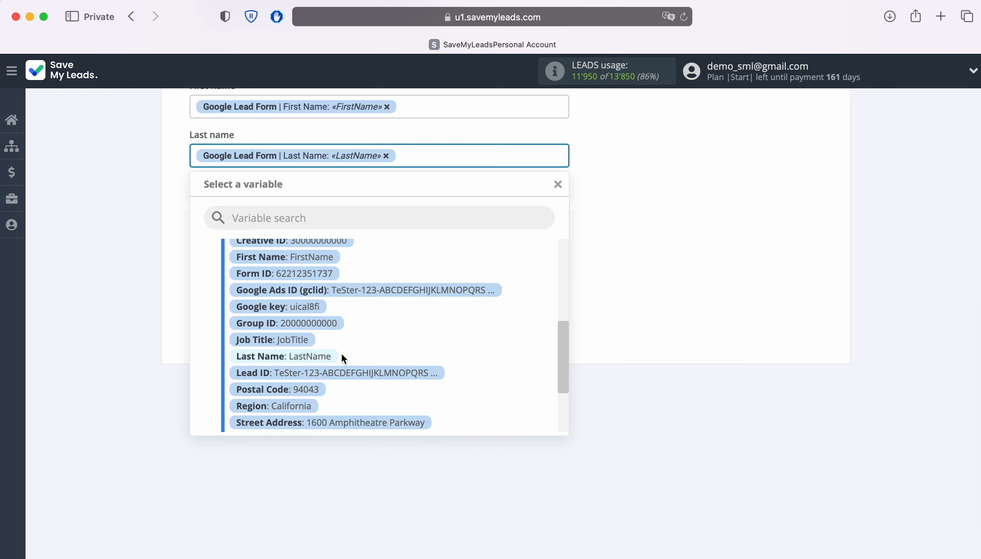
click(649, 324)
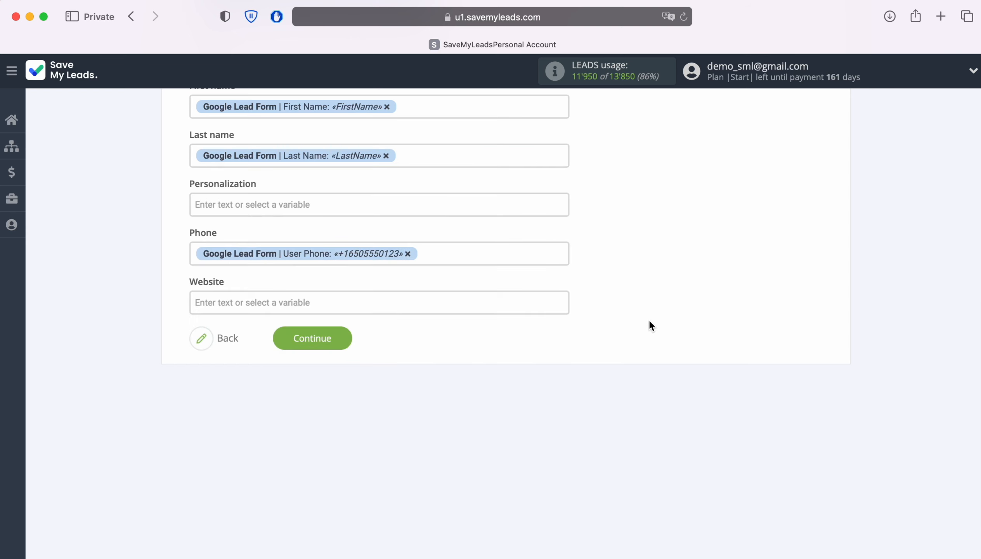
Continue to the preview of the lead transfer and send test data to Instantly
click(344, 336)
scroll(944, 331, down, 4)
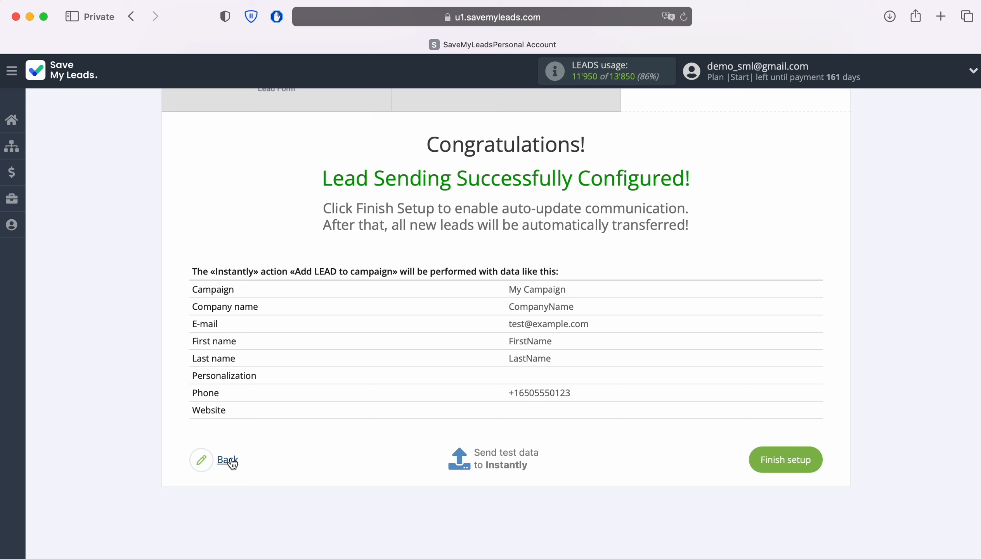
click(506, 458)
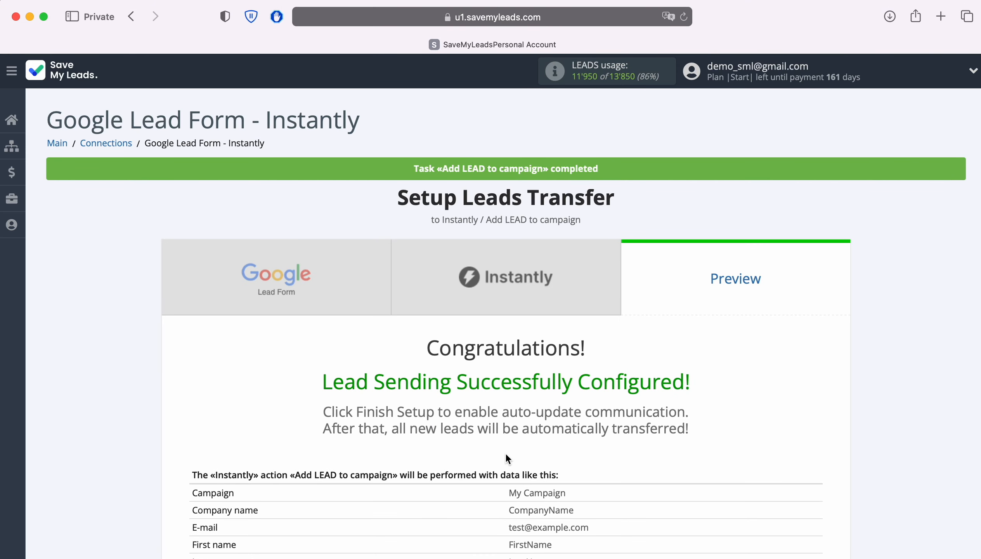
Switch to Instantly and check the leads of My Campaign for the transferred test lead
key(super+grave)
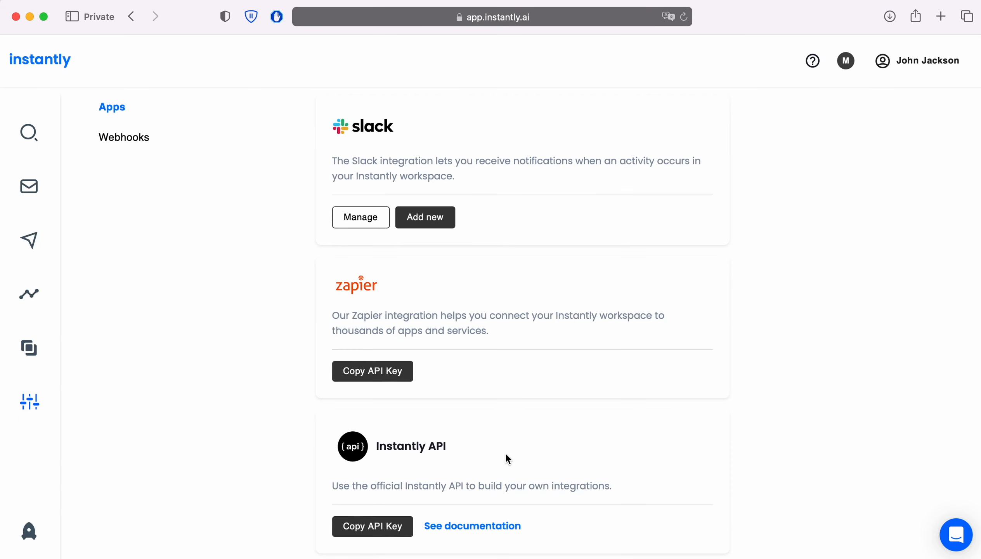
click(29, 238)
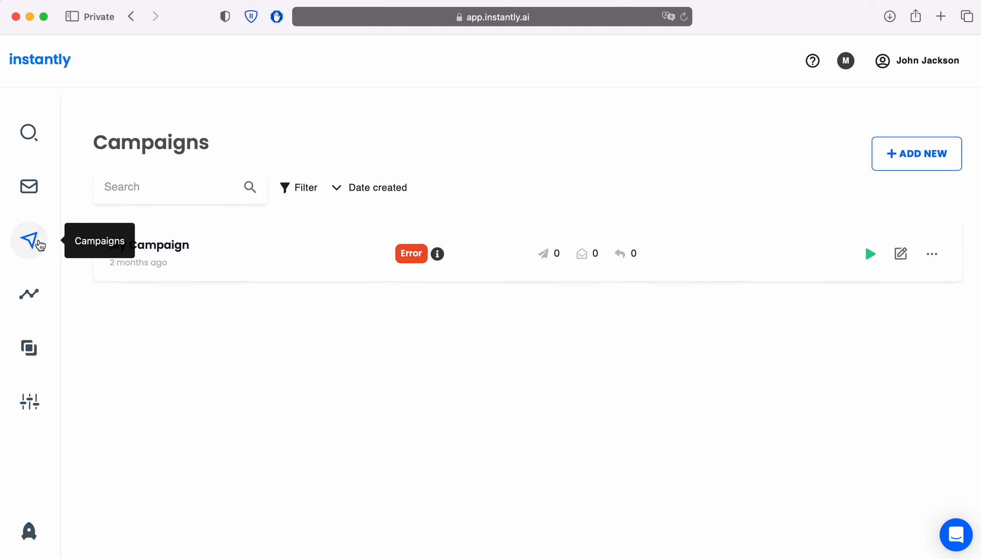
click(159, 251)
click(207, 129)
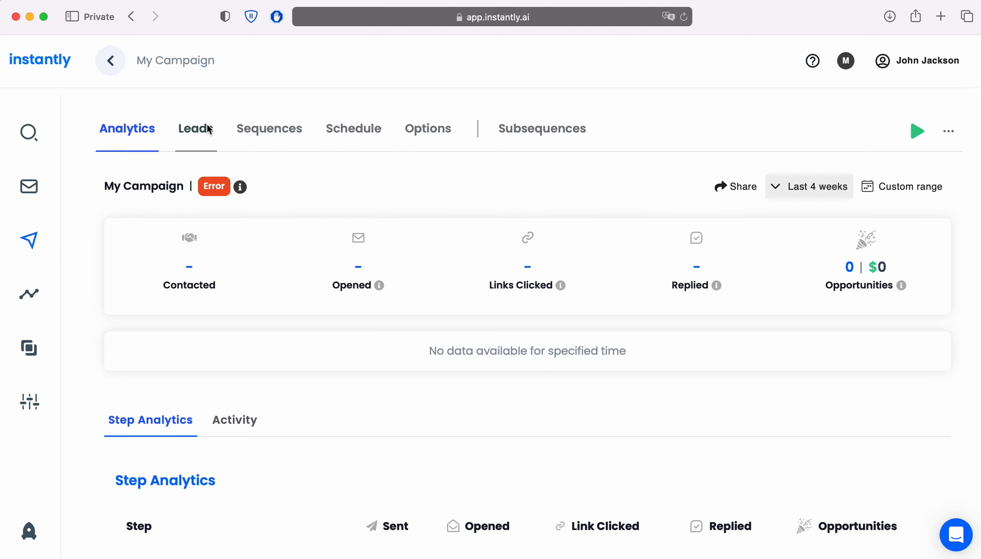
click(231, 302)
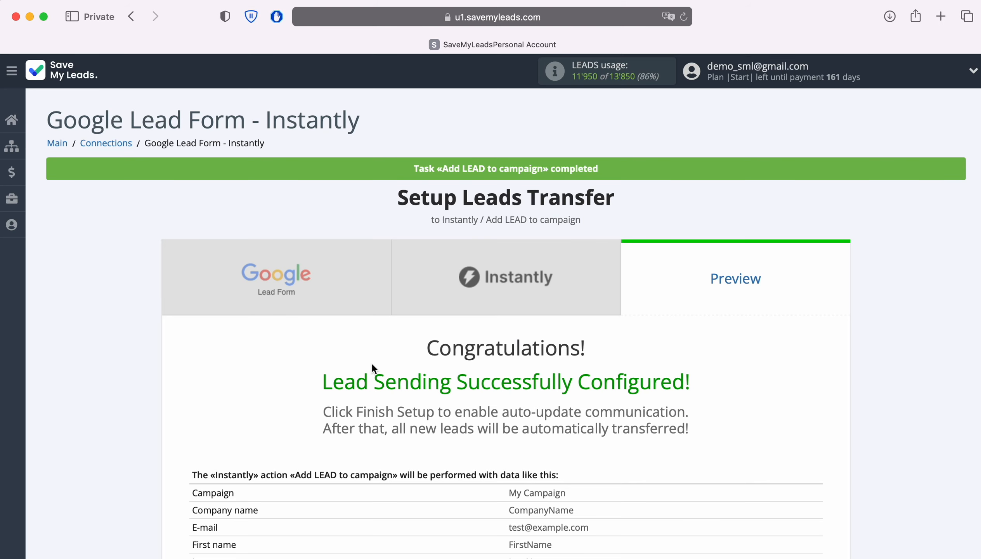
Finish the setup of the Google Lead Form to Instantly lead transfer in SaveMyLeads
scroll(888, 354, down, 5)
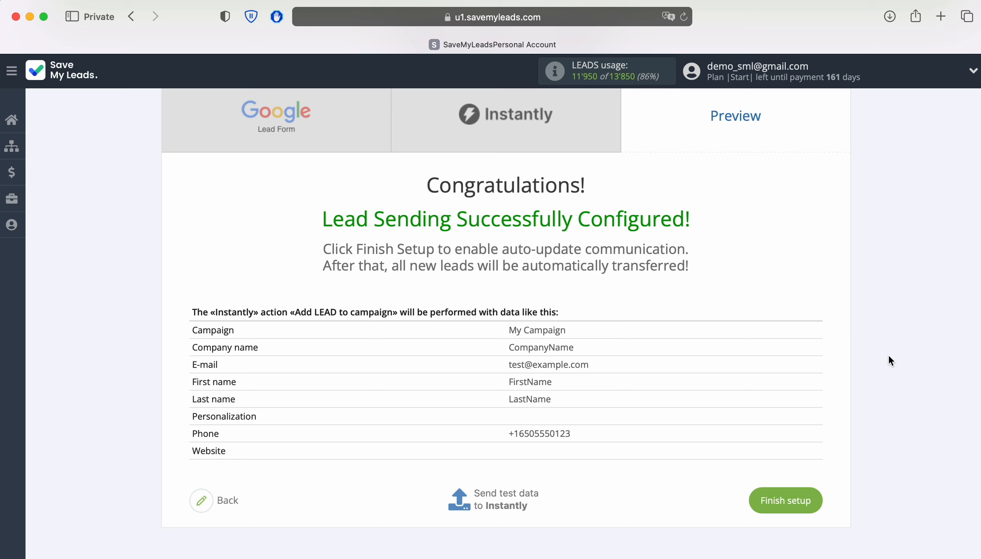
click(811, 499)
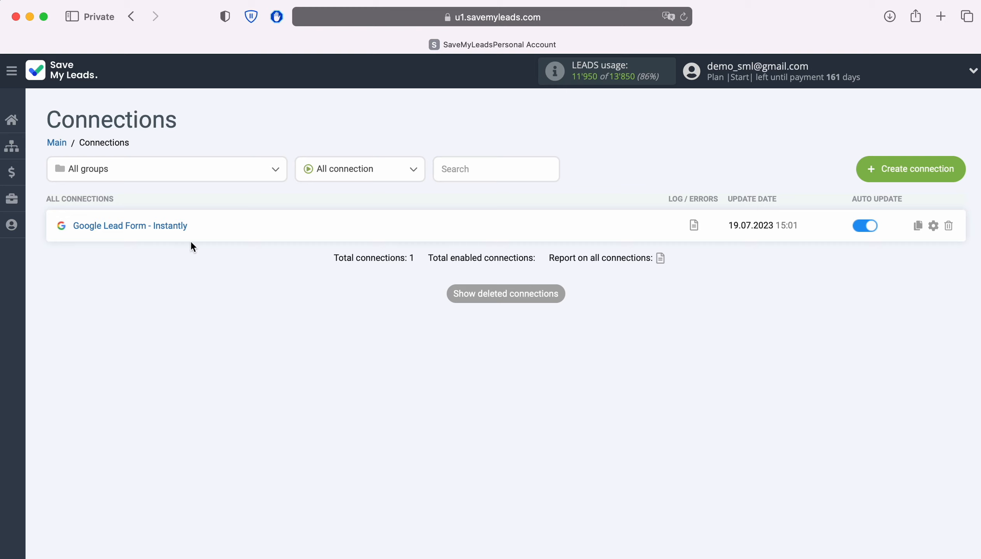
Rename the connection as "Google Lead Form - Instantly Lead from Google Lead From" and save it without a group
click(934, 225)
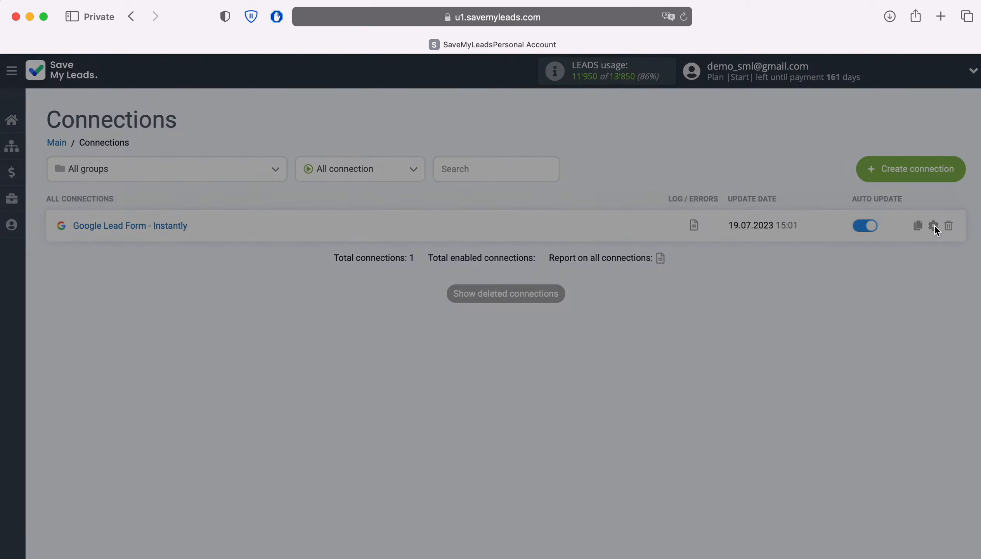
text(Lead from)
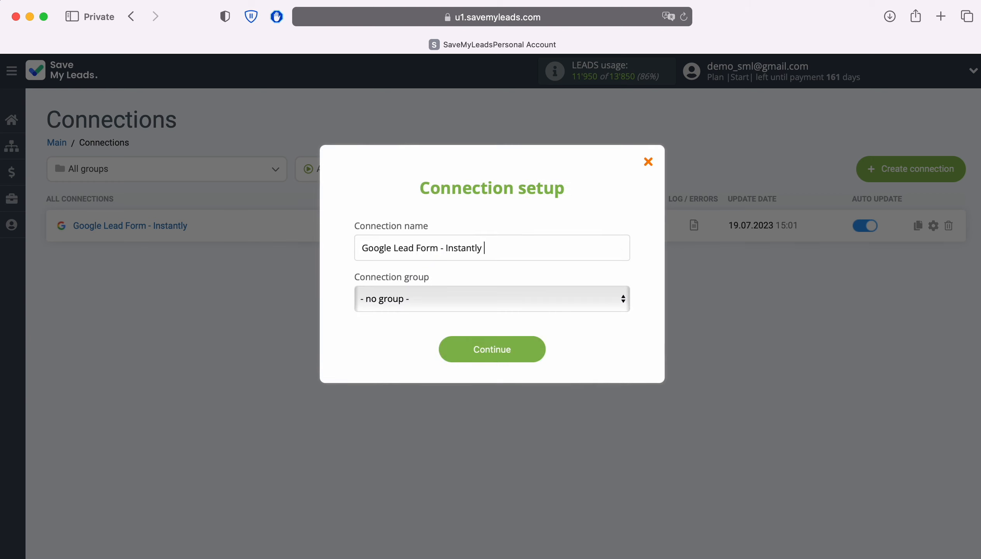
text( Google Lead From)
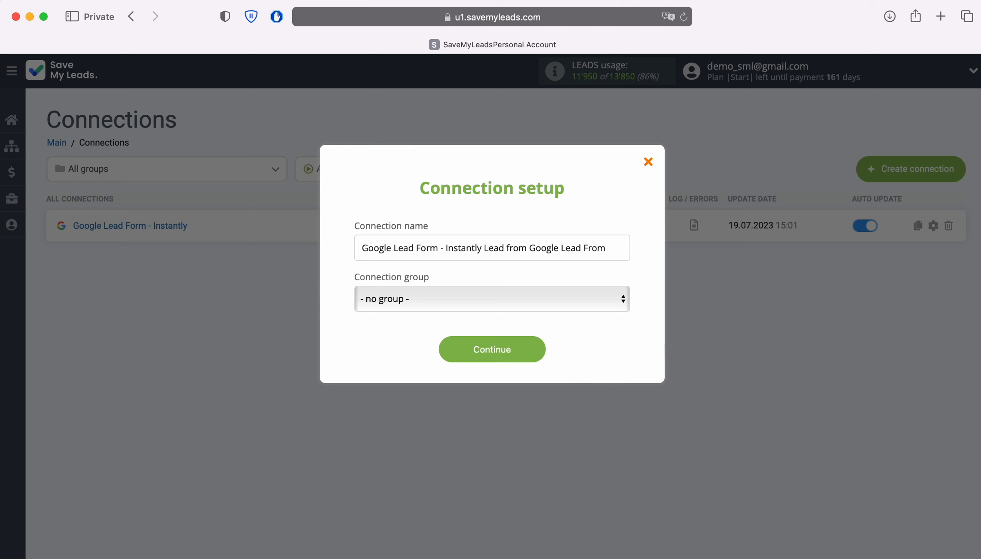
click(536, 346)
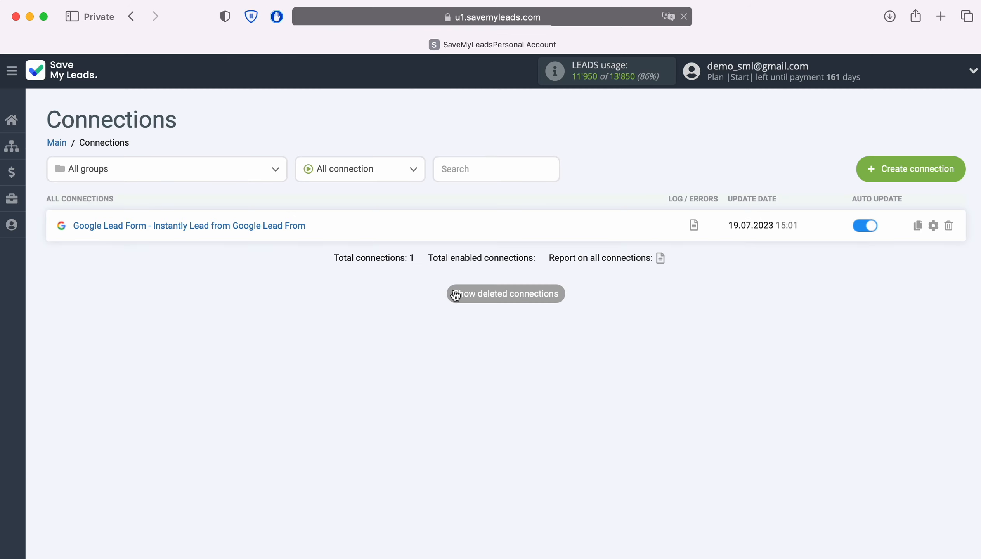